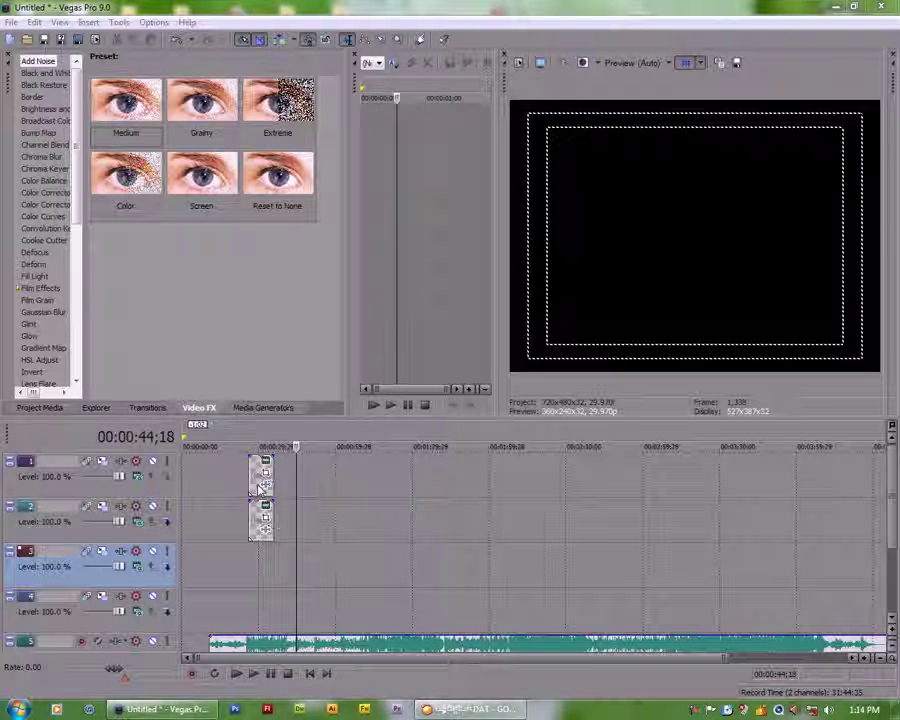
Step: Play the two overlapping text events from their start to preview the lyric, pausing once playback has passed them
{"action": "left_click", "coordinate": [256, 492]}
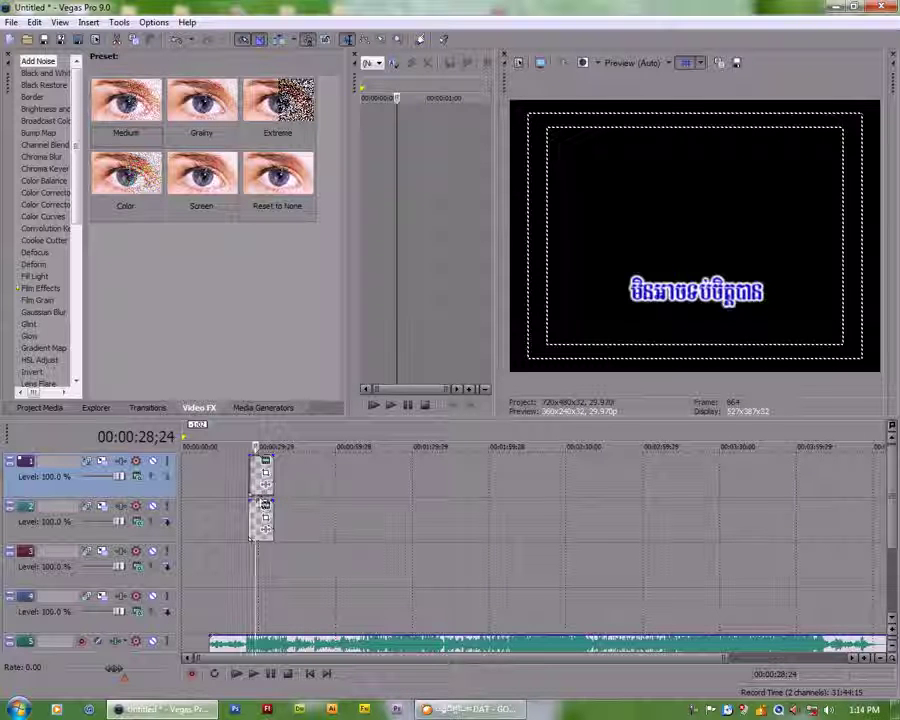
{"action": "left_click", "coordinate": [249, 485]}
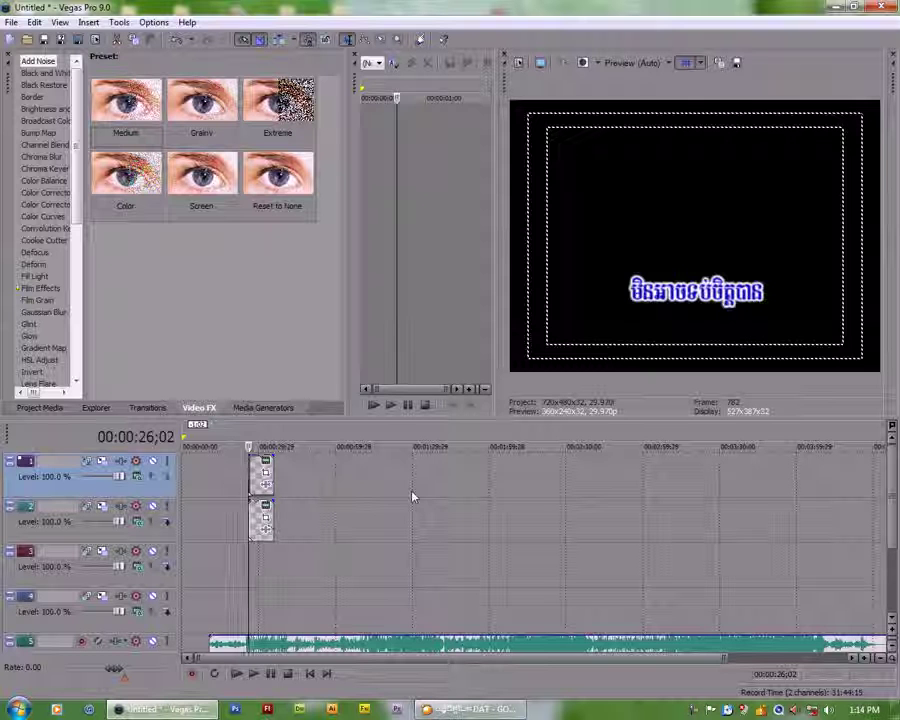
{"action": "left_click", "coordinate": [254, 678]}
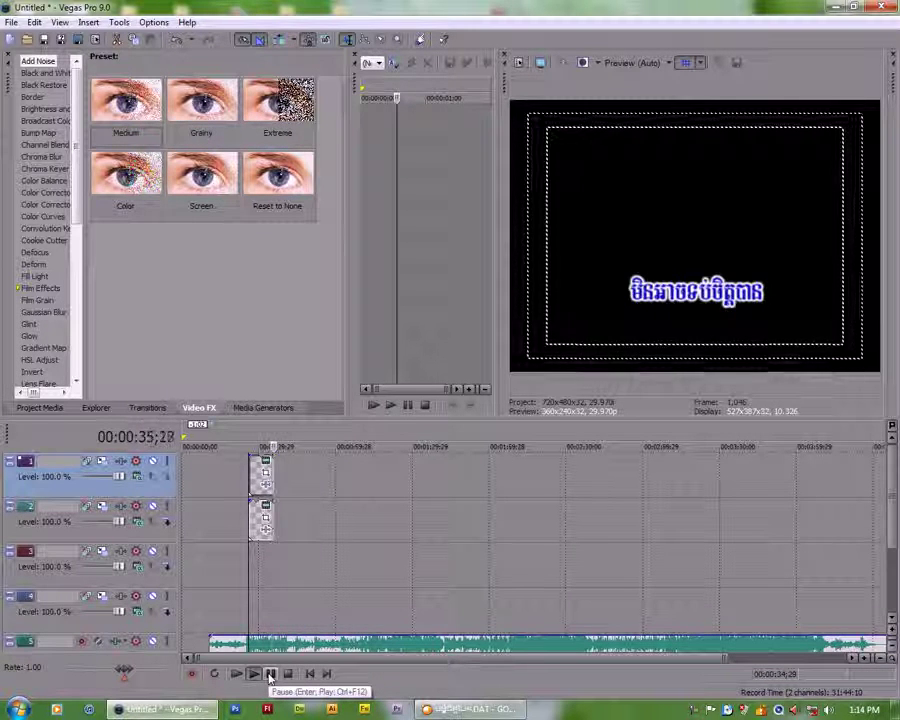
{"action": "left_click", "coordinate": [270, 676]}
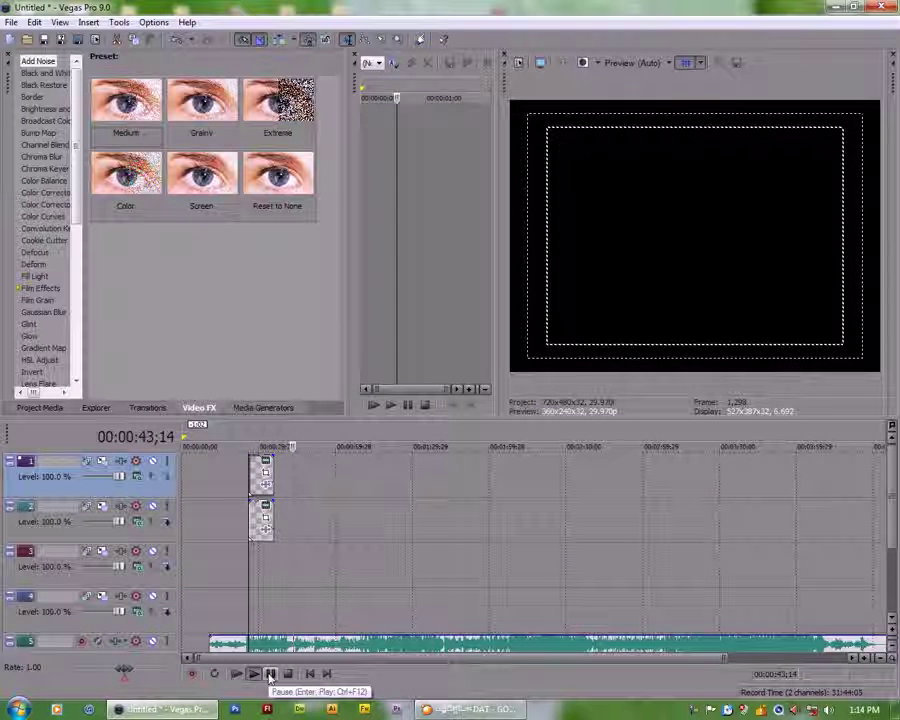
{"action": "left_click", "coordinate": [270, 676]}
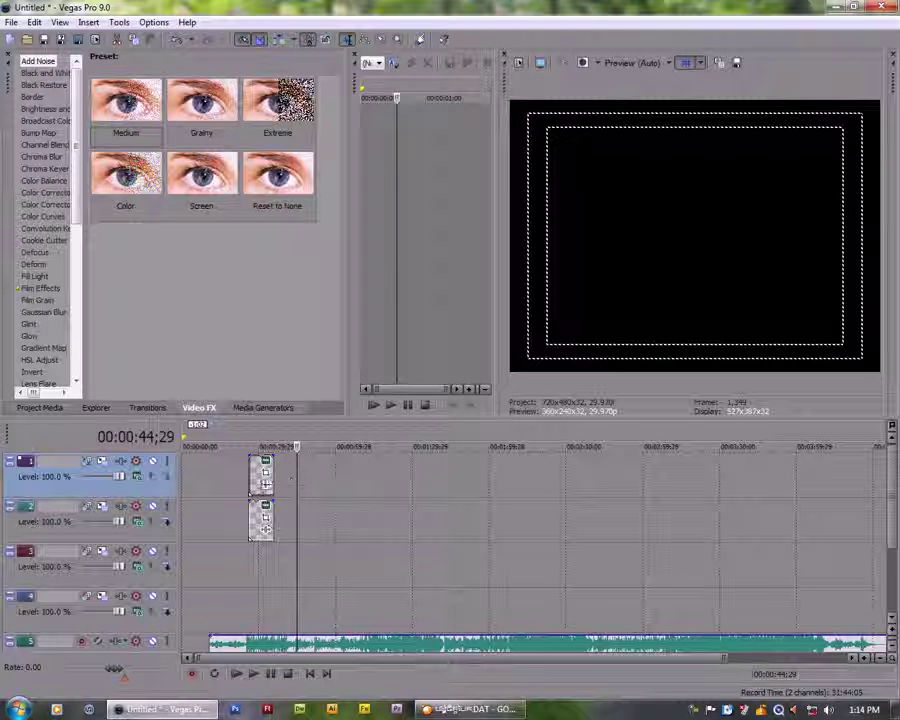
Step: Move both text events together along the timeline to start at 00:00:44;29, preview them briefly and return to the normal edit tool
{"action": "mouse_move", "coordinate": [256, 487]}
{"action": "left_mouse_down"}
{"action": "mouse_move", "coordinate": [299, 487]}
{"action": "mouse_move", "coordinate": [257, 490]}
{"action": "left_mouse_up"}
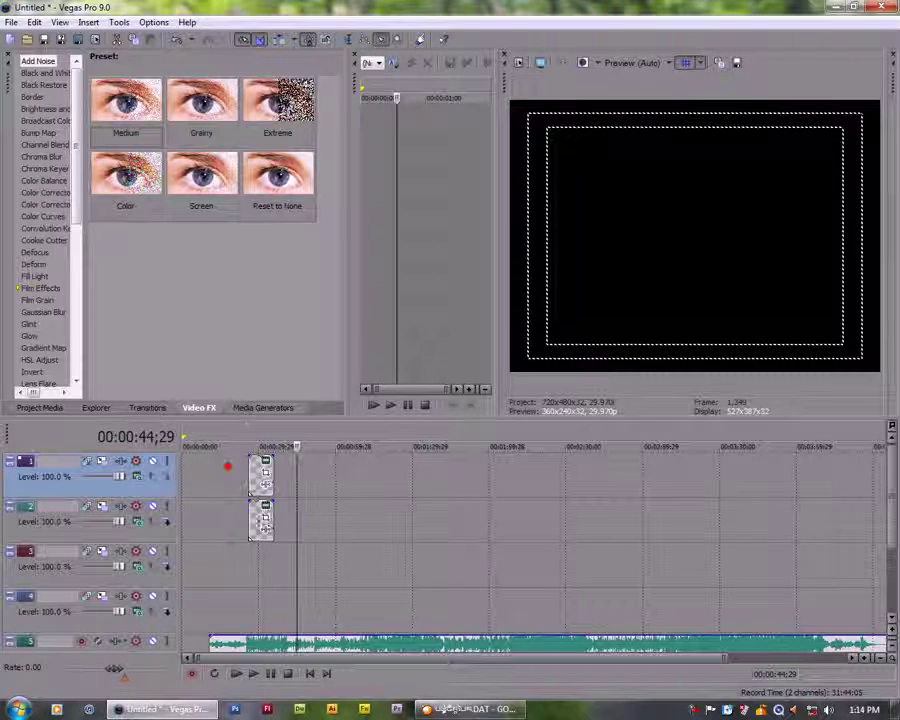
{"action": "left_click_drag", "start_coordinate": [278, 487], "coordinate": [326, 487]}
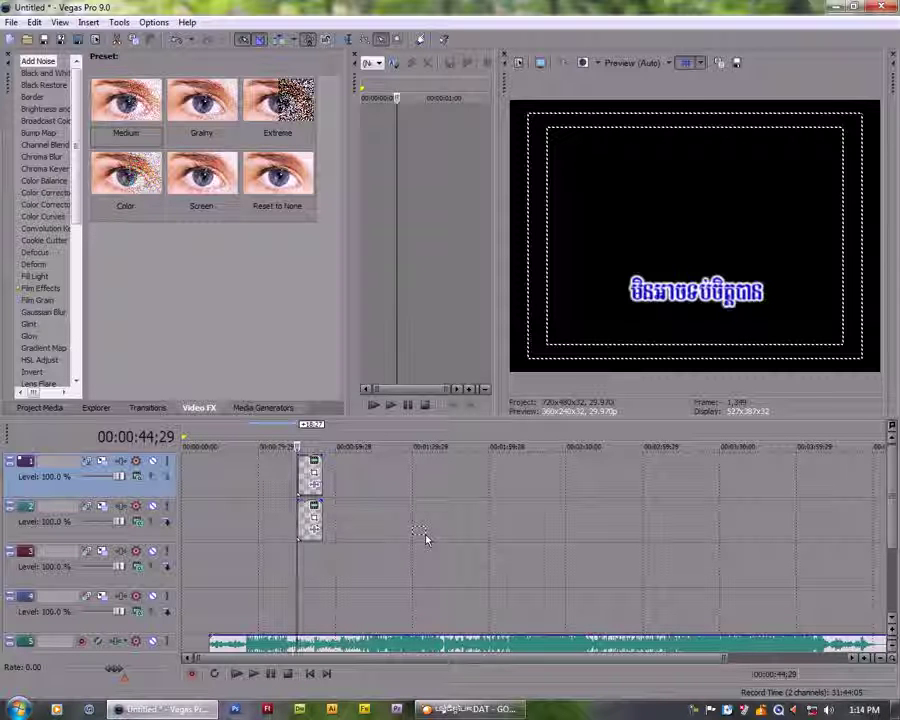
{"action": "key", "text": "space"}
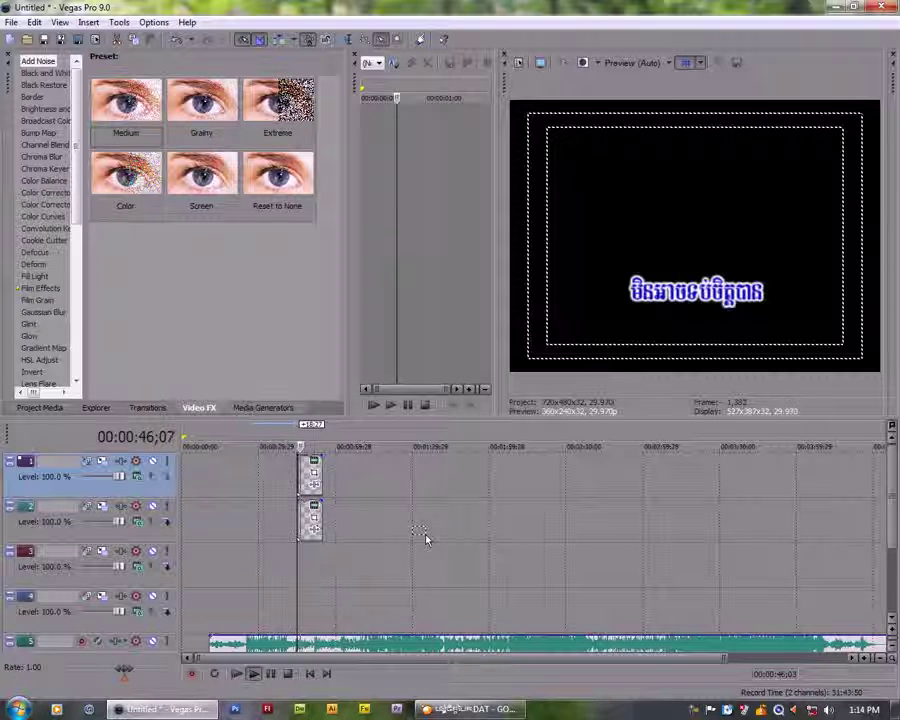
{"action": "key", "text": "space"}
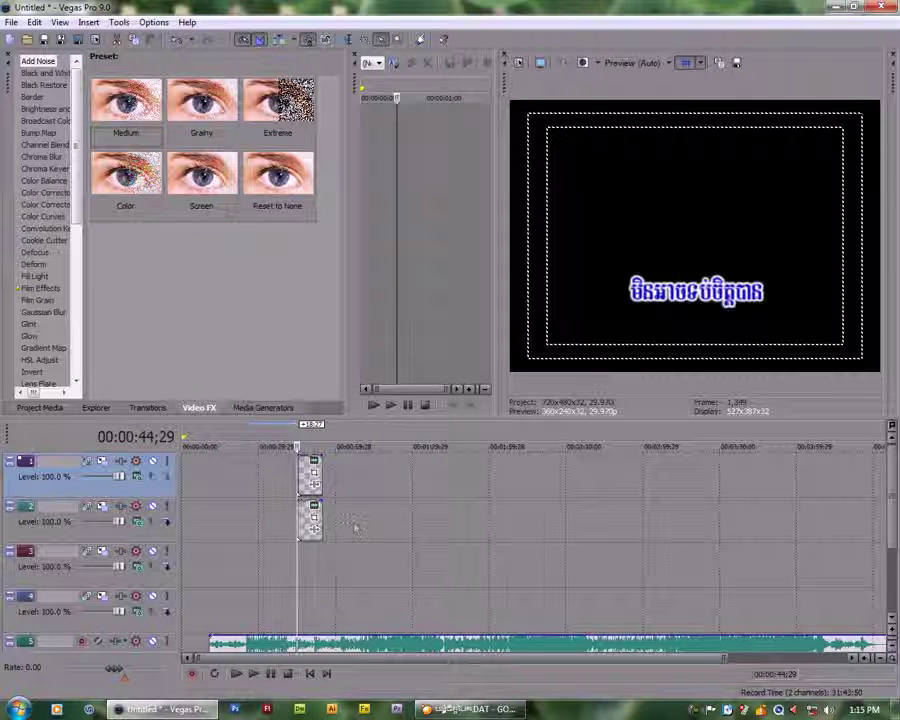
{"action": "left_click", "coordinate": [348, 40]}
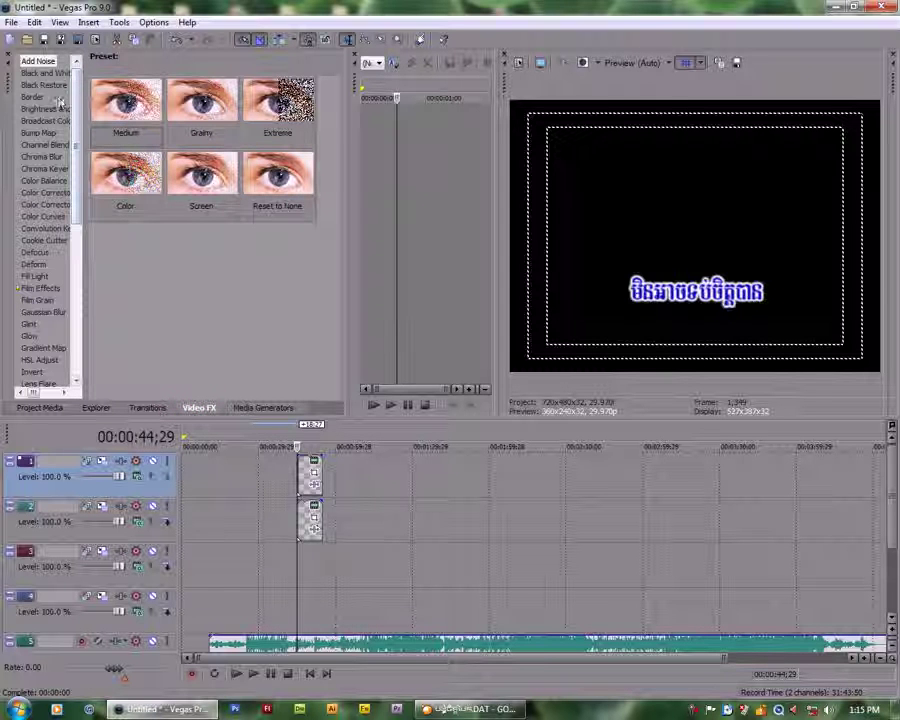
Step: Try applying the Cookie Cutter preset "Circle Cut Out, Center, Blurred" to the text event on track 1
{"action": "left_click", "coordinate": [40, 241]}
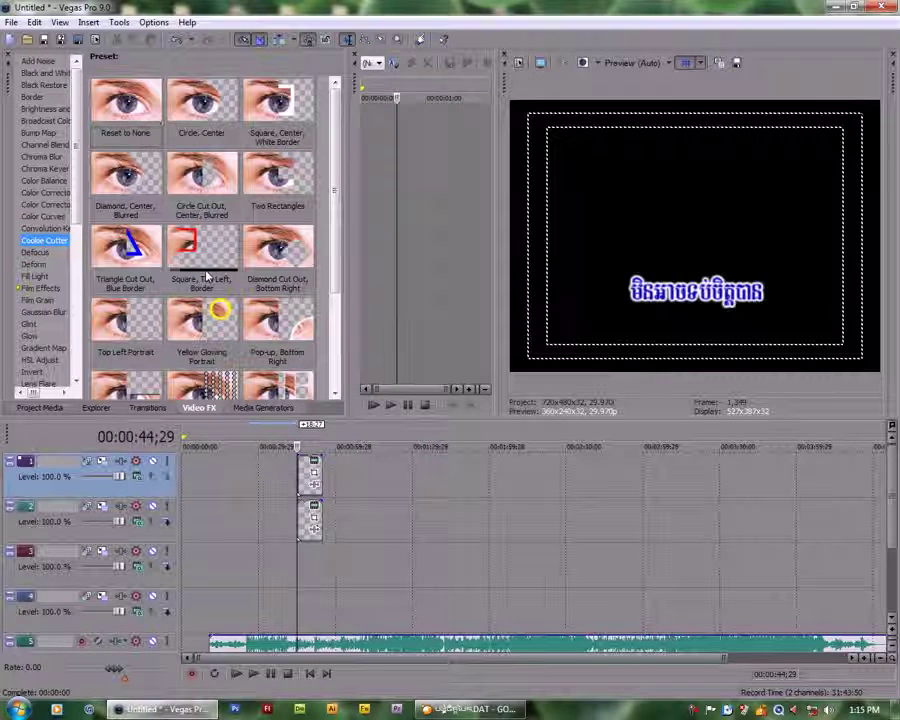
{"action": "left_click", "coordinate": [216, 180]}
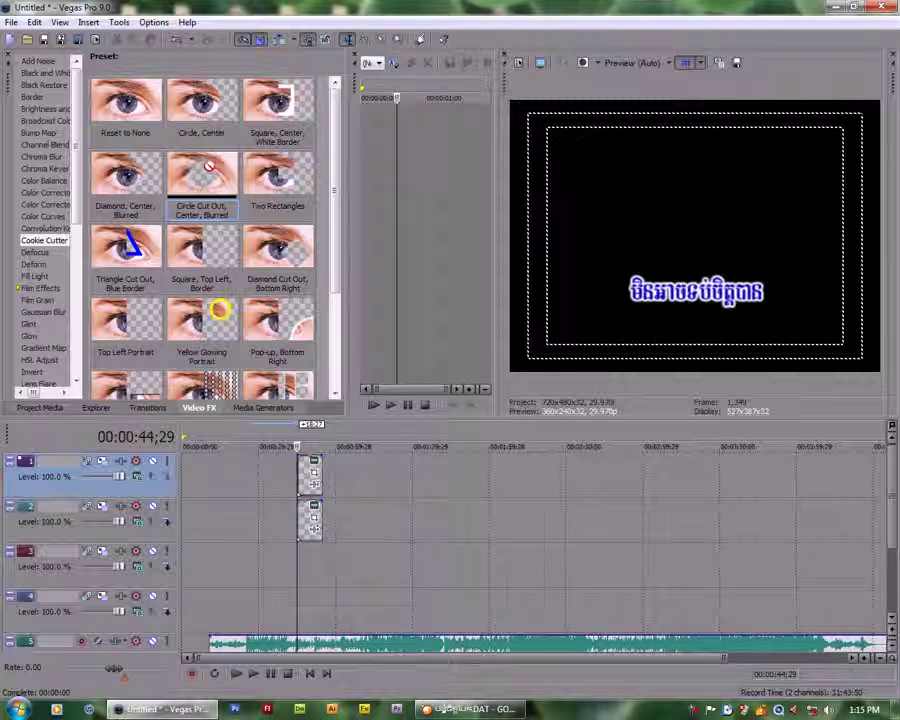
{"action": "left_click_drag", "start_coordinate": [208, 169], "coordinate": [316, 490]}
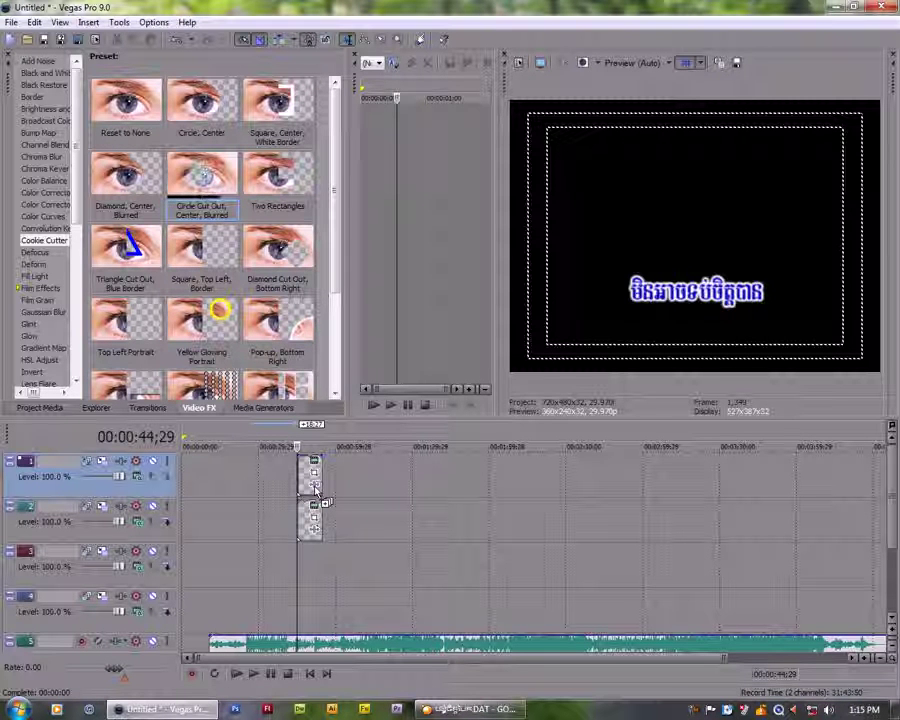
{"action": "left_click_drag", "start_coordinate": [320, 487], "coordinate": [316, 487]}
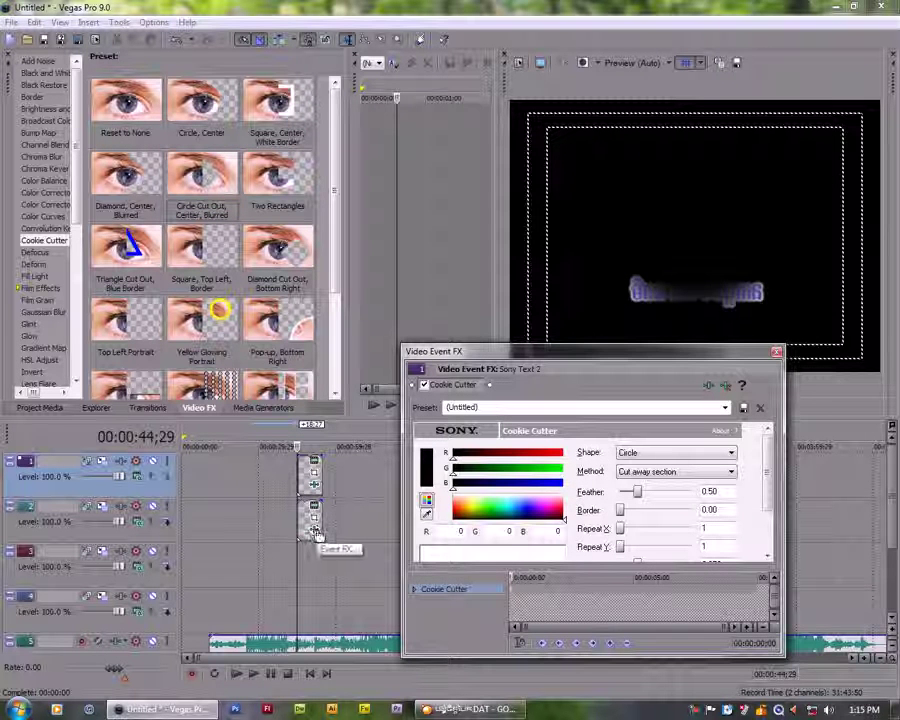
{"action": "left_click", "coordinate": [776, 353]}
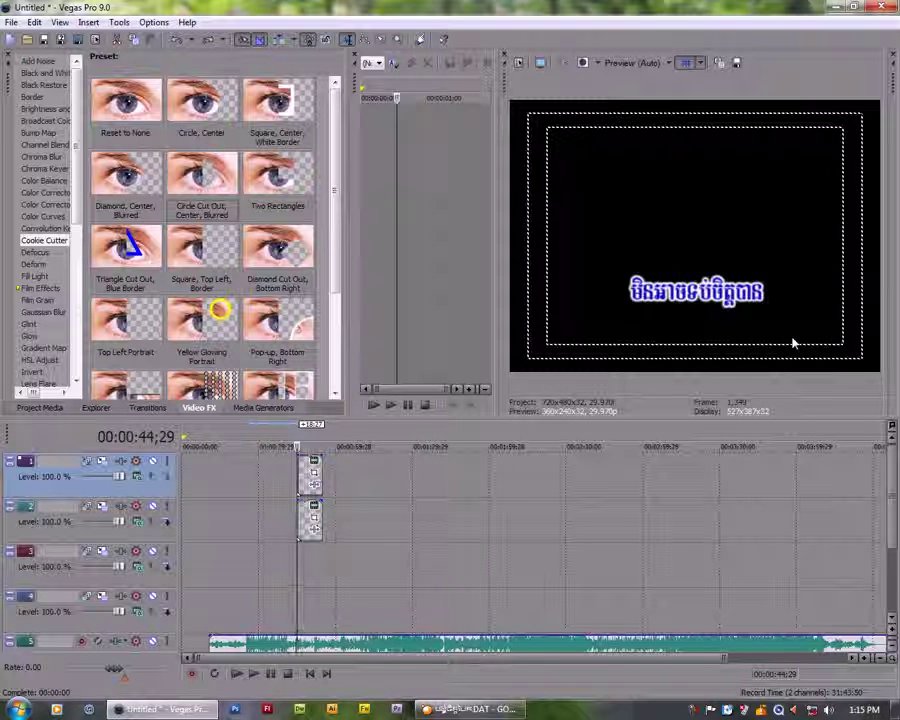
Step: Place the cursor at 00:00:46;27 and apply the Cookie Cutter preset "Circle Cut Out, Center, Blurred" to the track 1 text event
{"action": "left_click", "coordinate": [299, 522]}
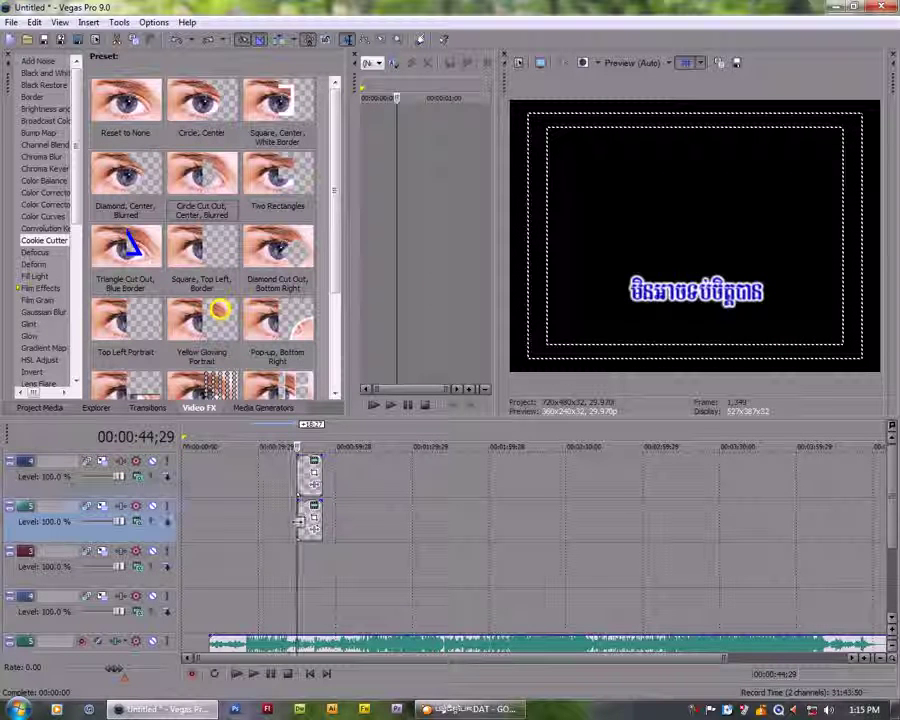
{"action": "left_click", "coordinate": [302, 470]}
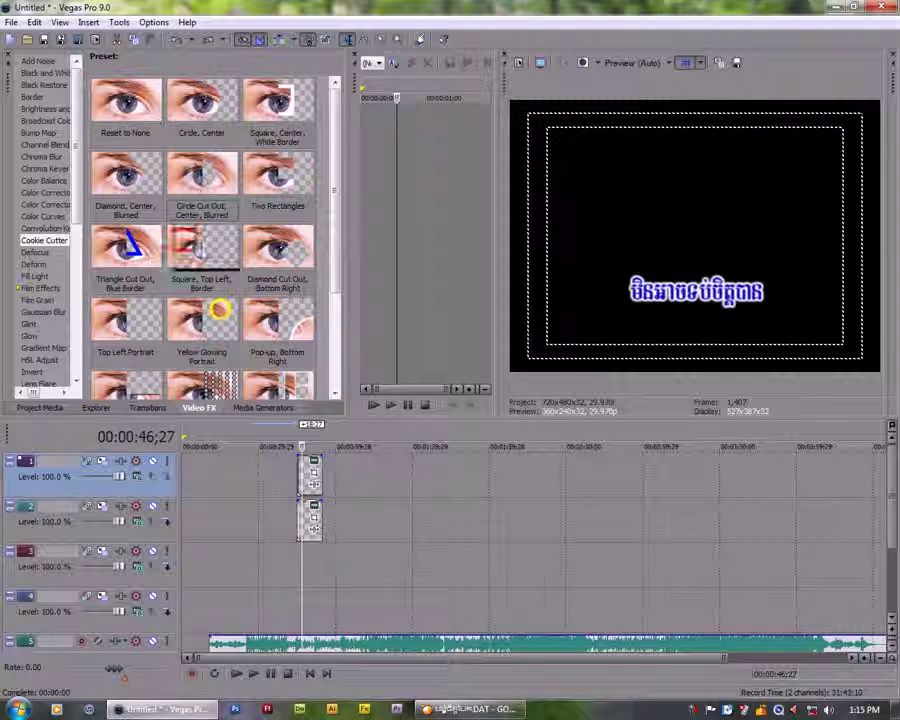
{"action": "left_click_drag", "start_coordinate": [201, 172], "coordinate": [318, 497]}
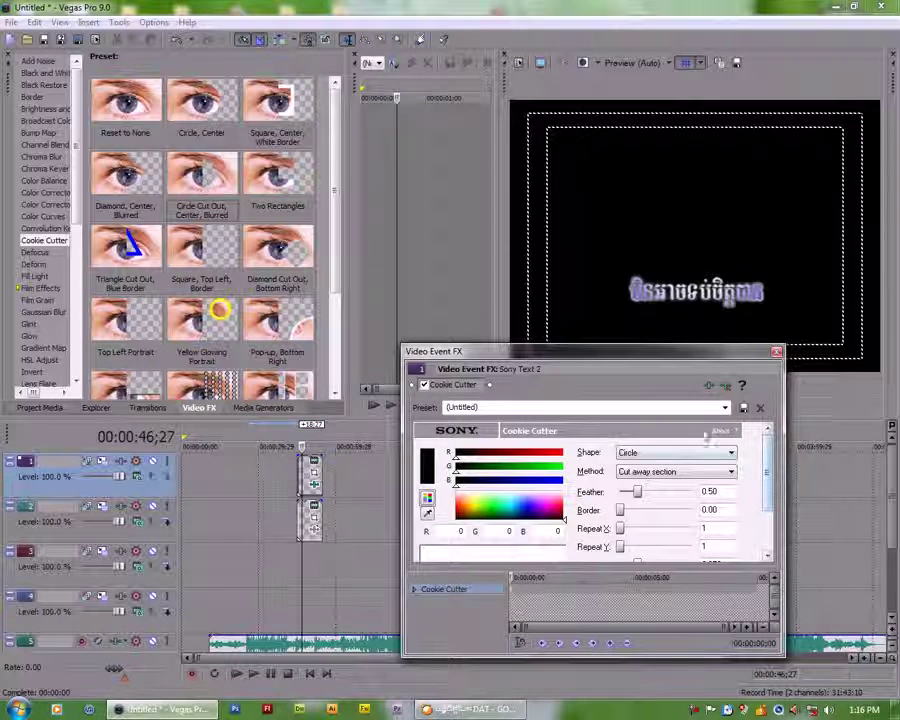
Step: Set the Cookie Cutter shape to Rectangle, the method to "Cut away all but section" and the feather to 0.00
{"action": "scroll", "coordinate": [752, 449], "scroll_direction": "down", "scroll_amount": 3}
{"action": "scroll", "coordinate": [720, 455], "scroll_direction": "up", "scroll_amount": 3}
{"action": "left_click", "coordinate": [690, 456]}
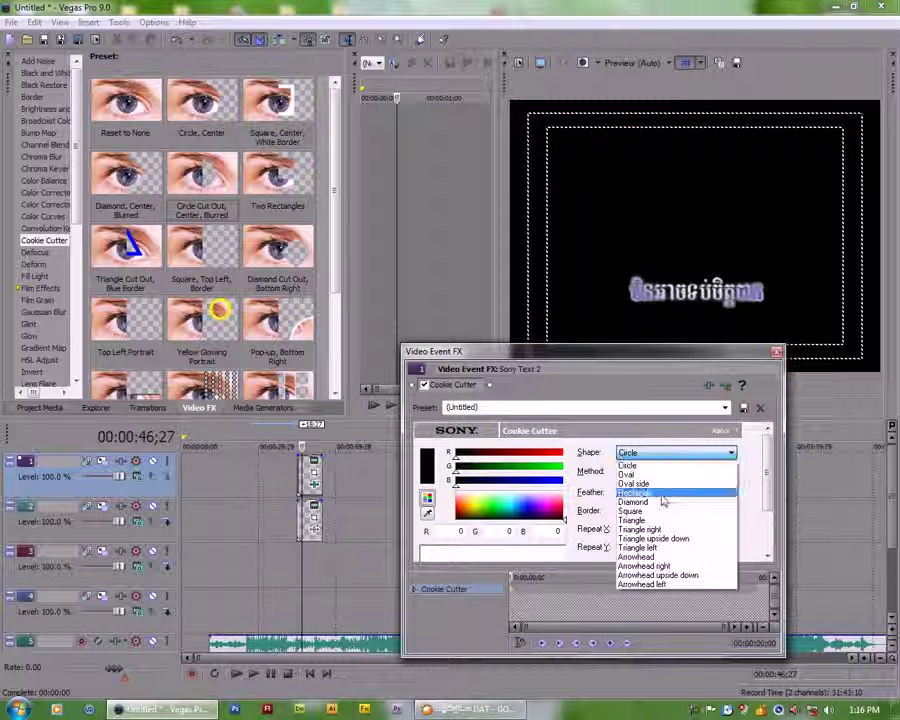
{"action": "left_click", "coordinate": [662, 497]}
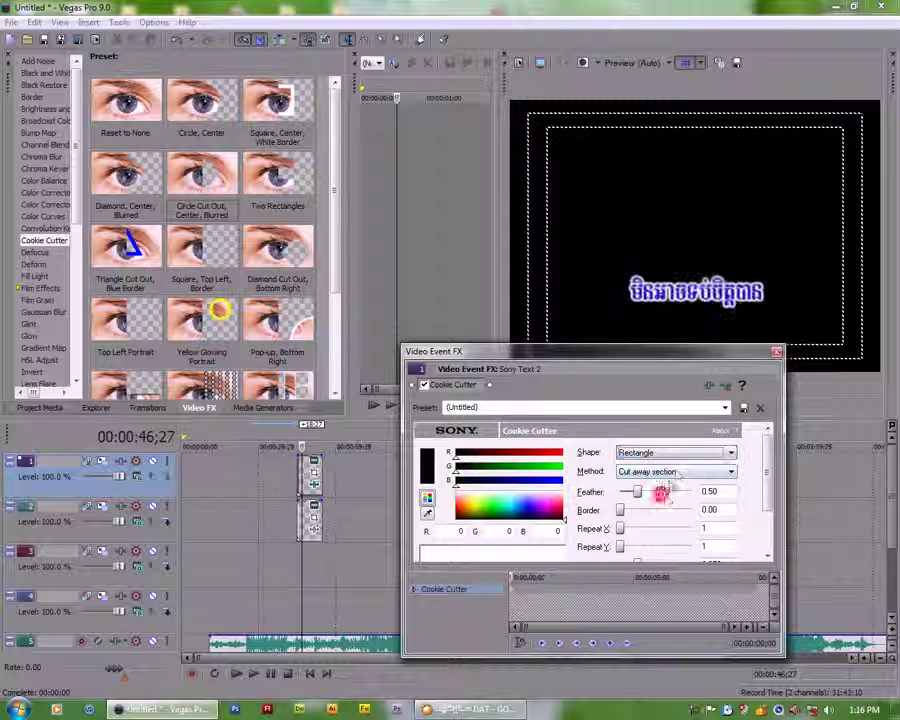
{"action": "left_click", "coordinate": [673, 476]}
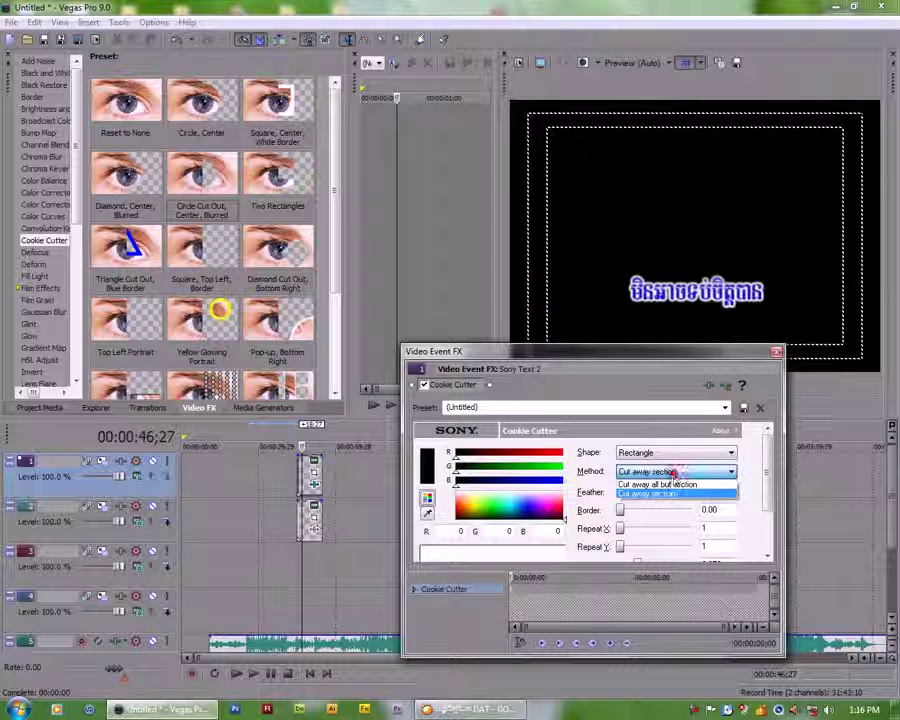
{"action": "left_click", "coordinate": [670, 486]}
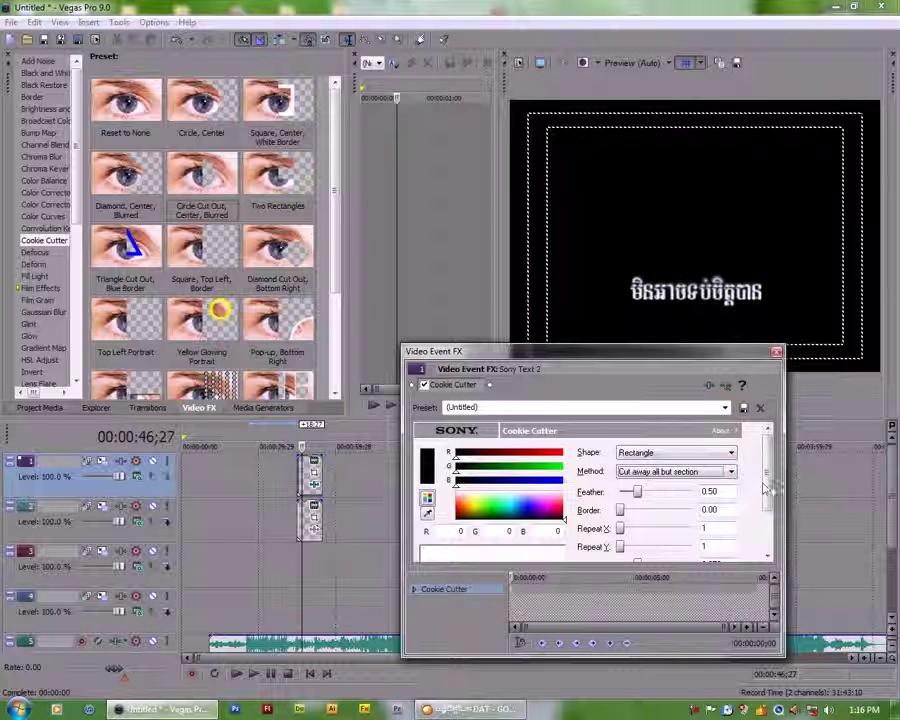
{"action": "double_click", "coordinate": [637, 494]}
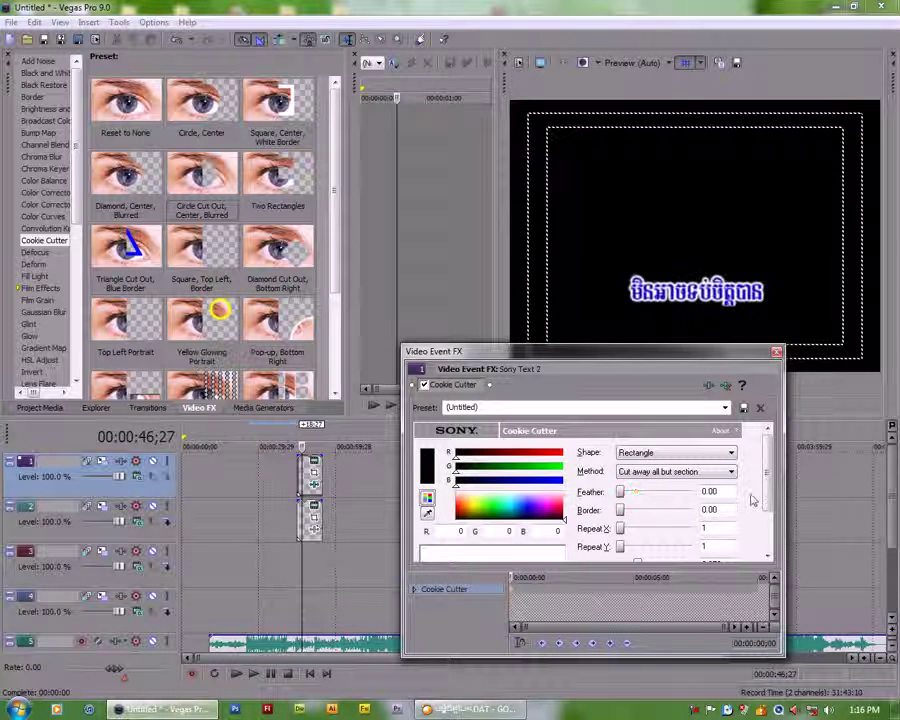
Step: Set the rectangle's Center X to 0.000 and Center Y to 0.800, and reduce its size to 0.000
{"action": "scroll", "coordinate": [768, 500], "scroll_direction": "down", "scroll_amount": 1}
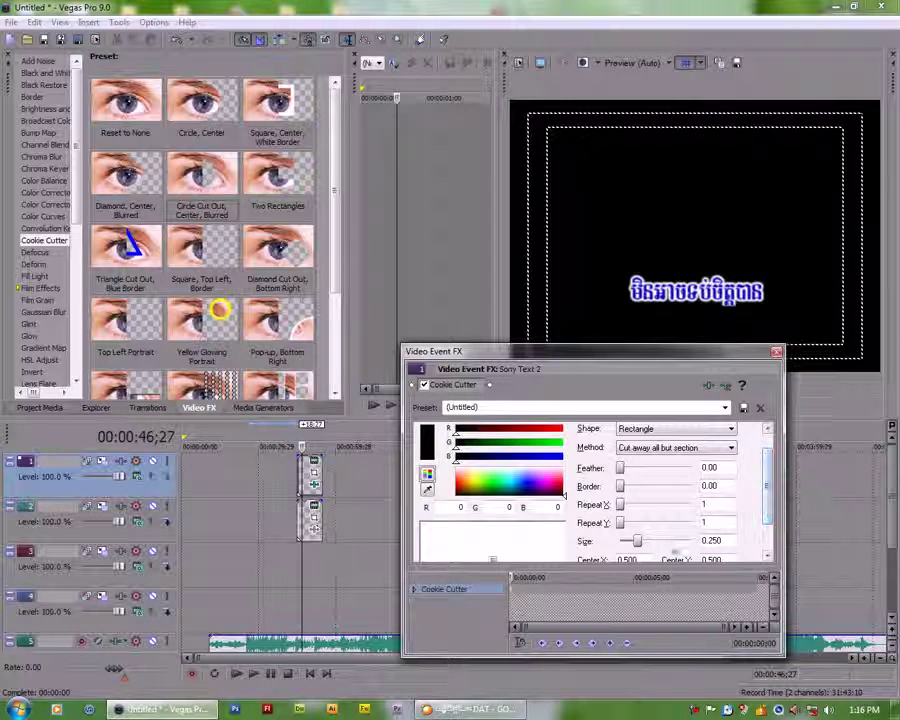
{"action": "scroll", "coordinate": [766, 495], "scroll_direction": "down", "scroll_amount": 1}
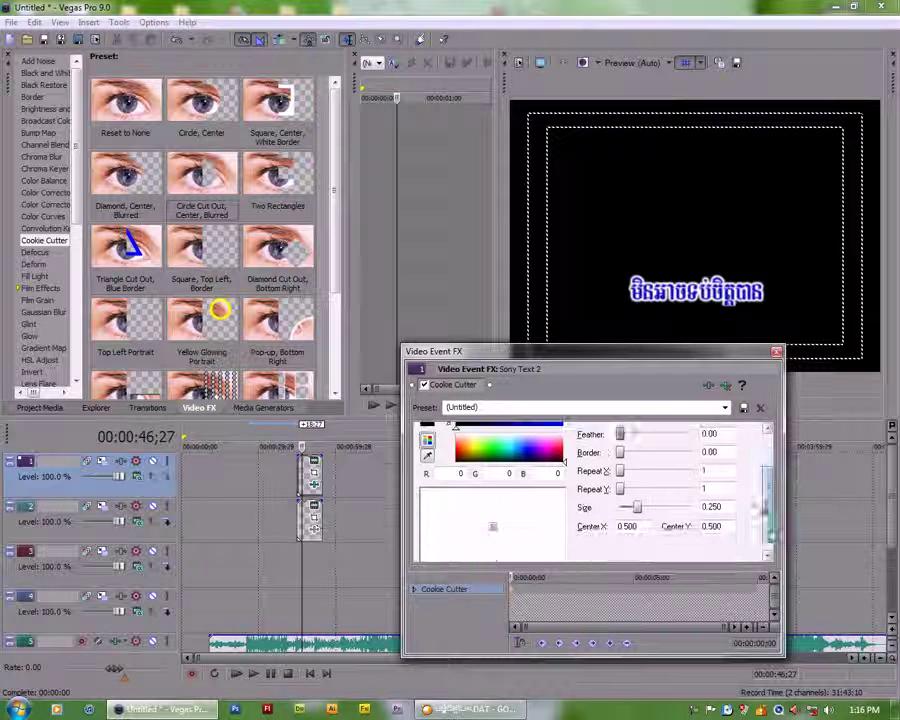
{"action": "left_click", "coordinate": [642, 527]}
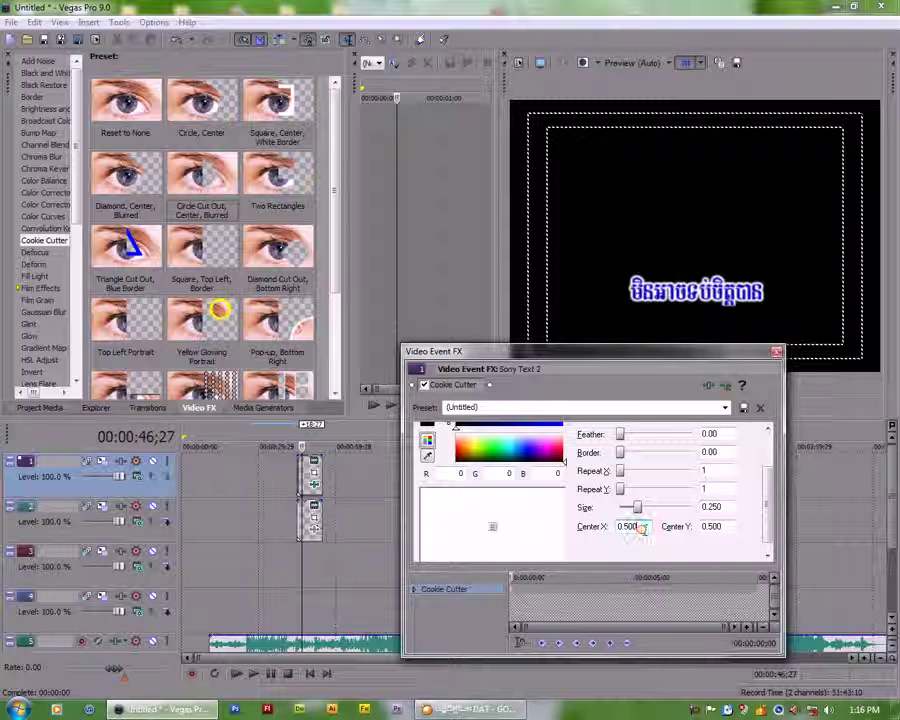
{"action": "type", "text": "0"}
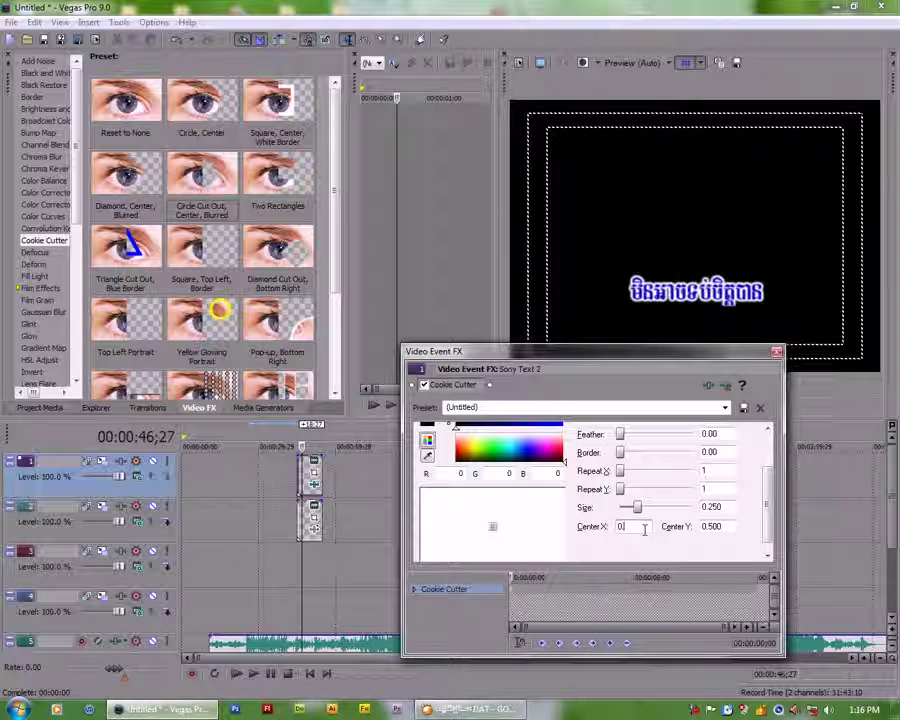
{"action": "key", "text": "Return"}
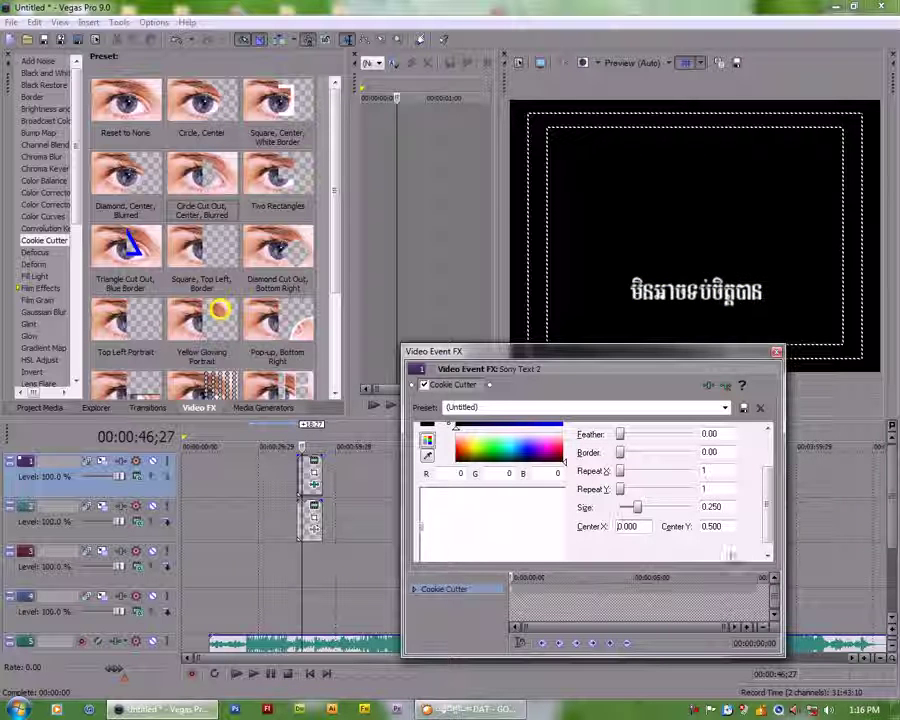
{"action": "left_click", "coordinate": [730, 529]}
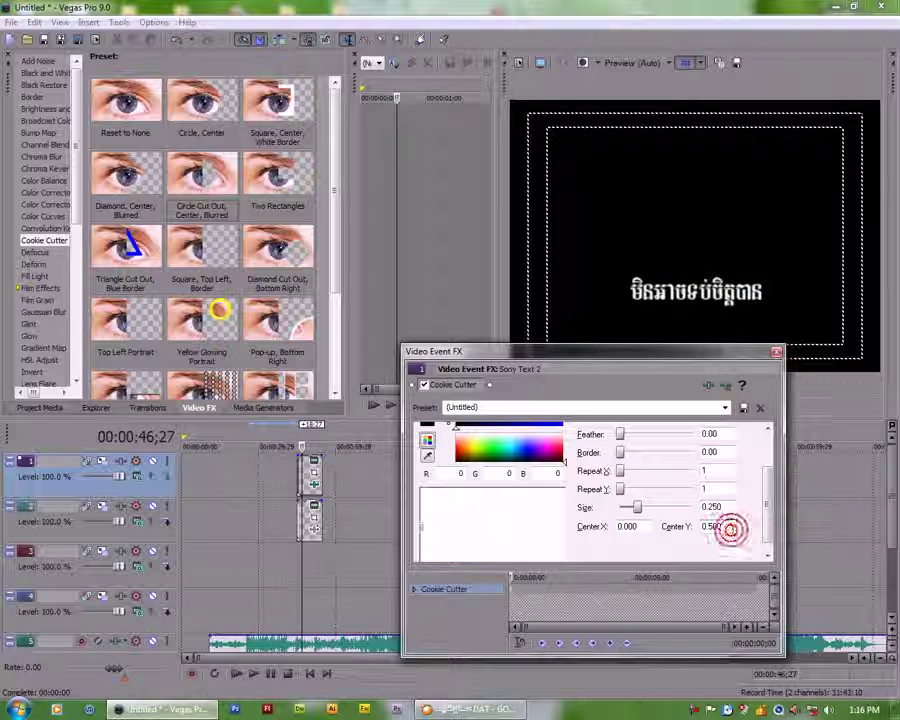
{"action": "key", "text": "BackSpace"}
{"action": "key", "text": "BackSpace"}
{"action": "key", "text": "BackSpace"}
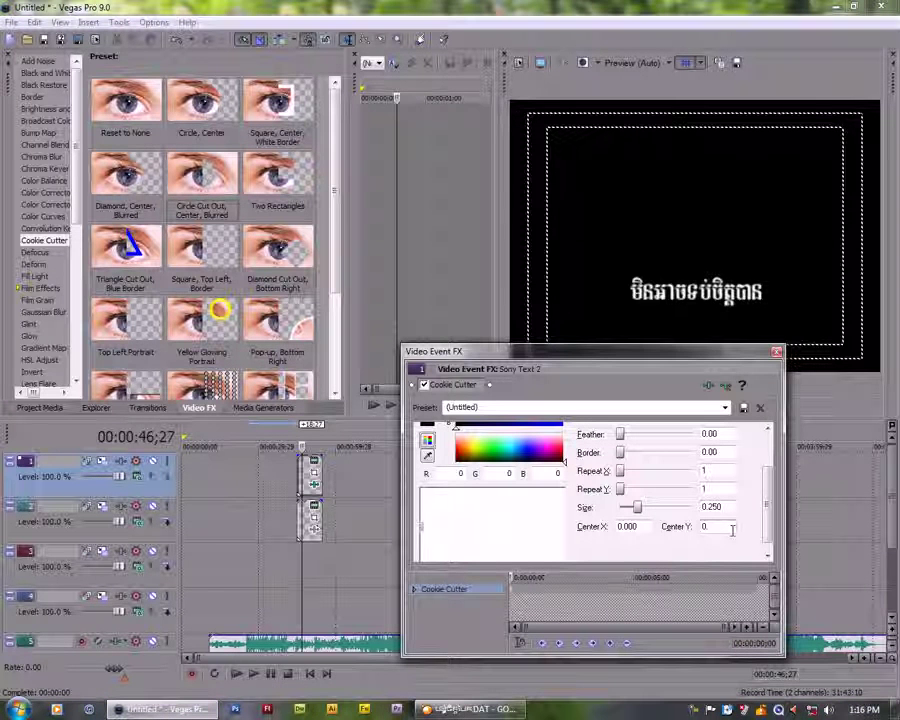
{"action": "type", "text": "800"}
{"action": "key", "text": "Return"}
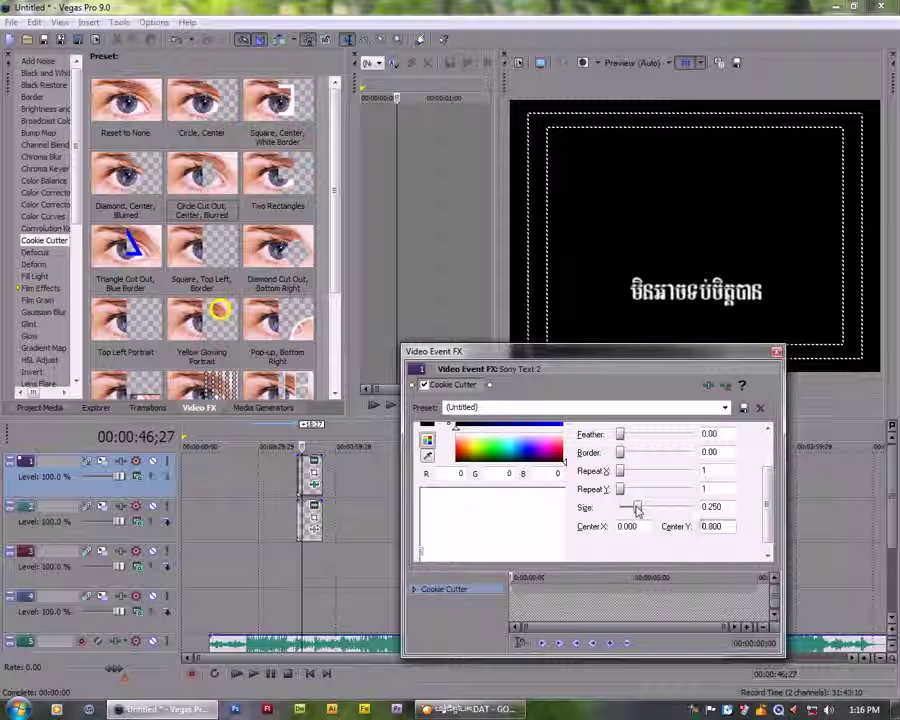
{"action": "left_click_drag", "start_coordinate": [636, 510], "coordinate": [619, 509]}
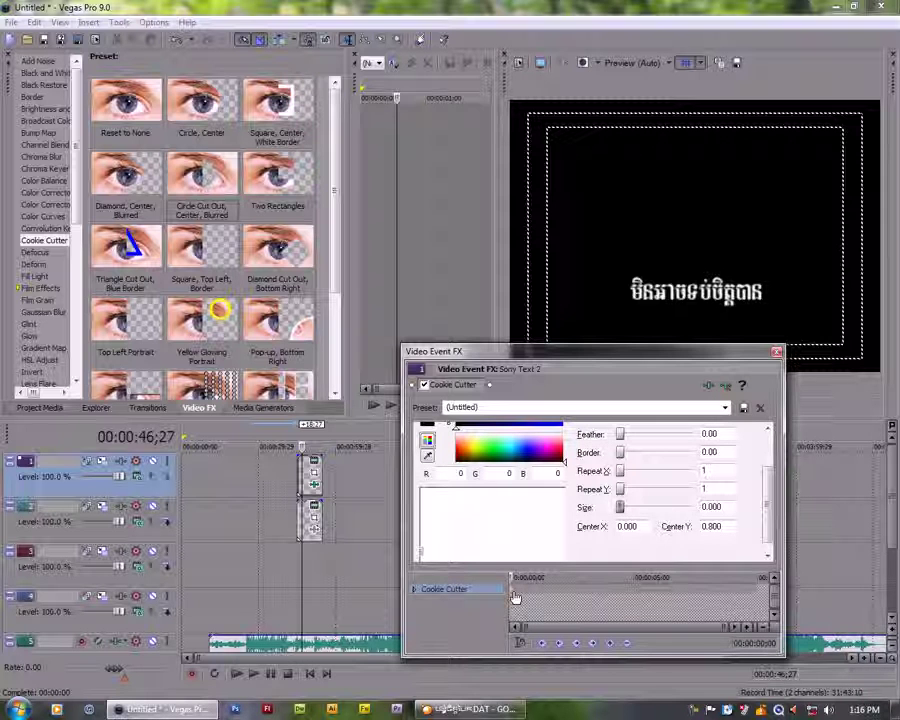
{"action": "right_click", "coordinate": [567, 597]}
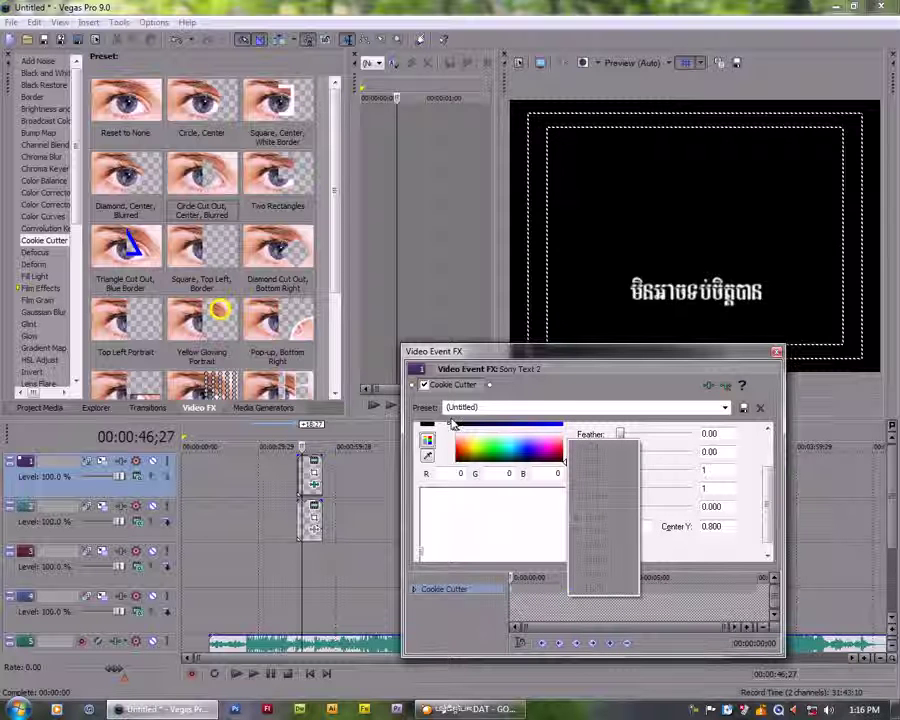
{"action": "left_click", "coordinate": [472, 353]}
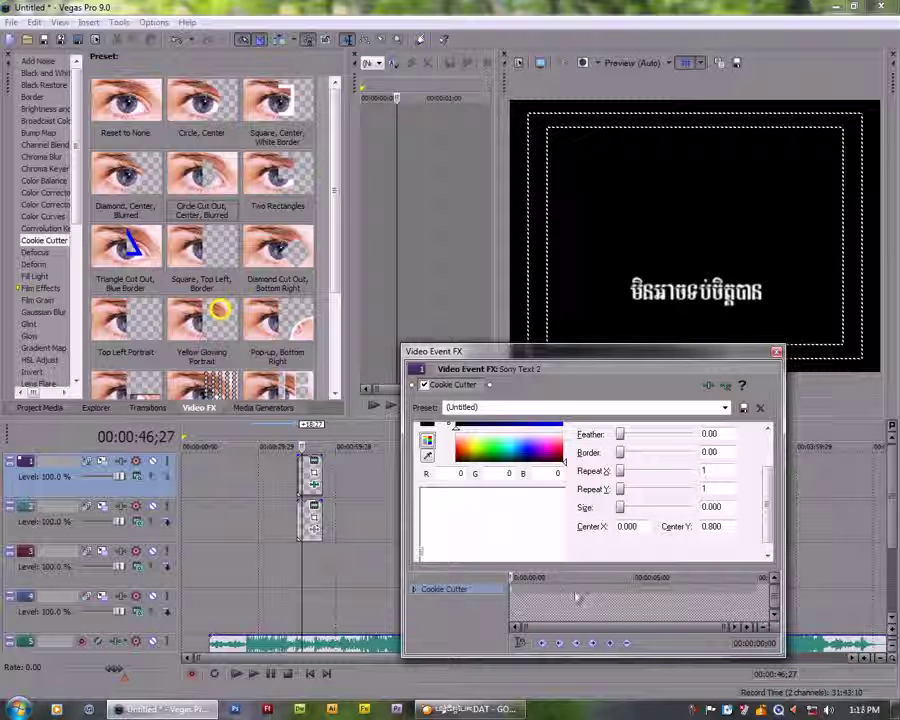
{"action": "left_click", "coordinate": [580, 596]}
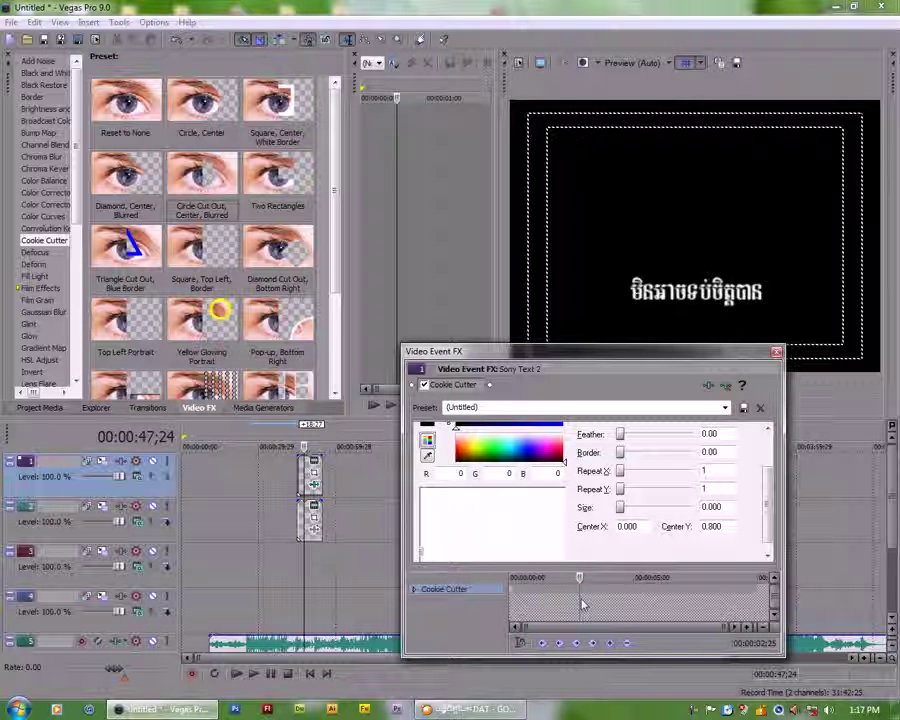
{"action": "left_click", "coordinate": [620, 509]}
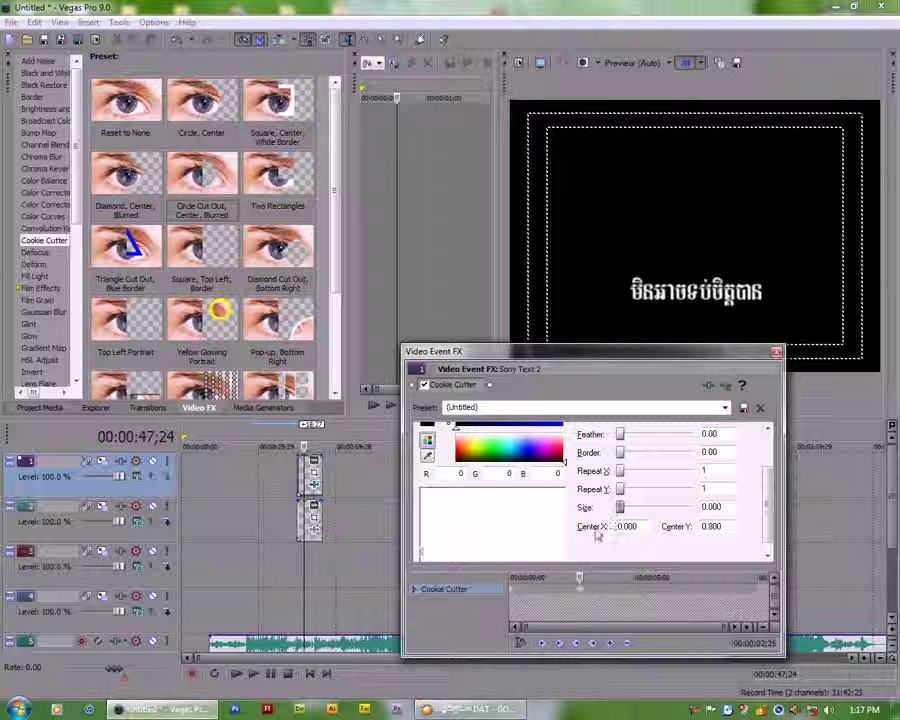
{"action": "left_click", "coordinate": [581, 578]}
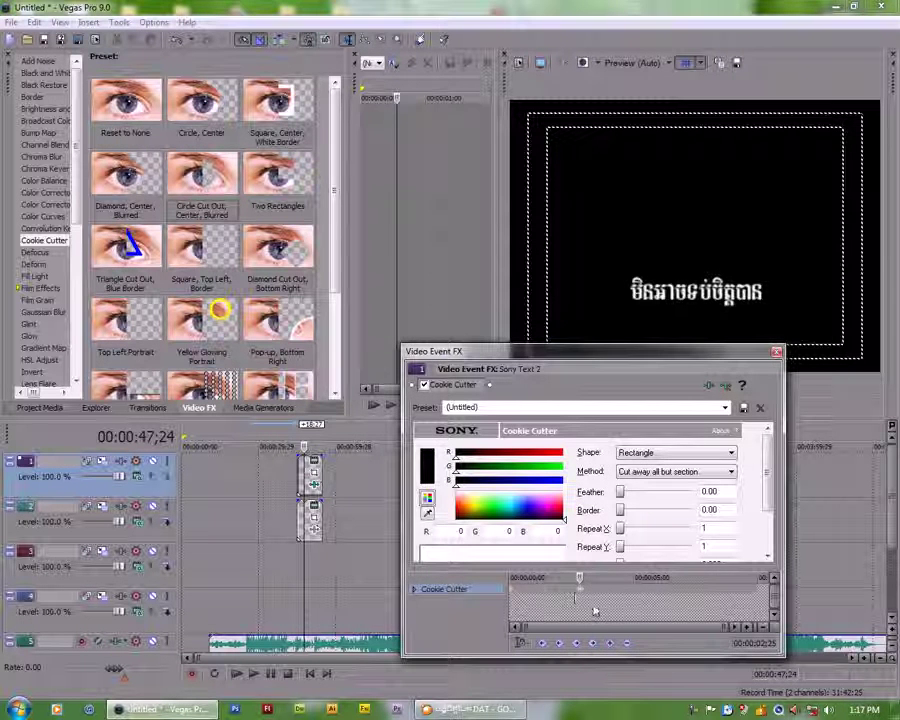
{"action": "key", "text": "ctrl+z"}
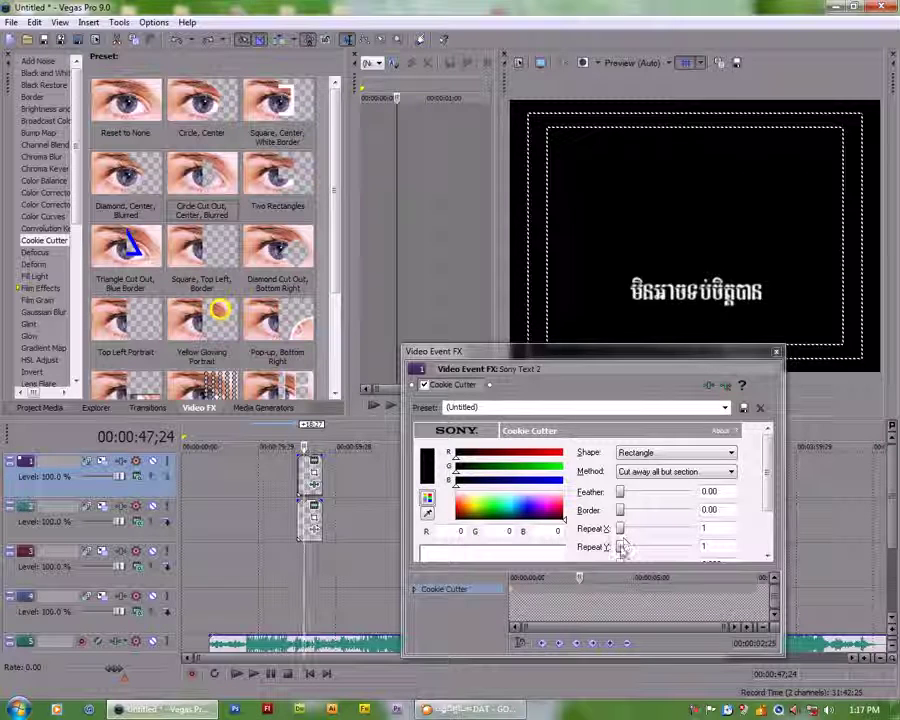
Step: Try keyframing the Cookie Cutter's Repeat Y to 10 at 00:00:02;25 and move that keyframe to 00:00:03;23
{"action": "left_click_drag", "start_coordinate": [620, 548], "coordinate": [694, 553]}
{"action": "left_click_drag", "start_coordinate": [770, 500], "coordinate": [773, 550]}
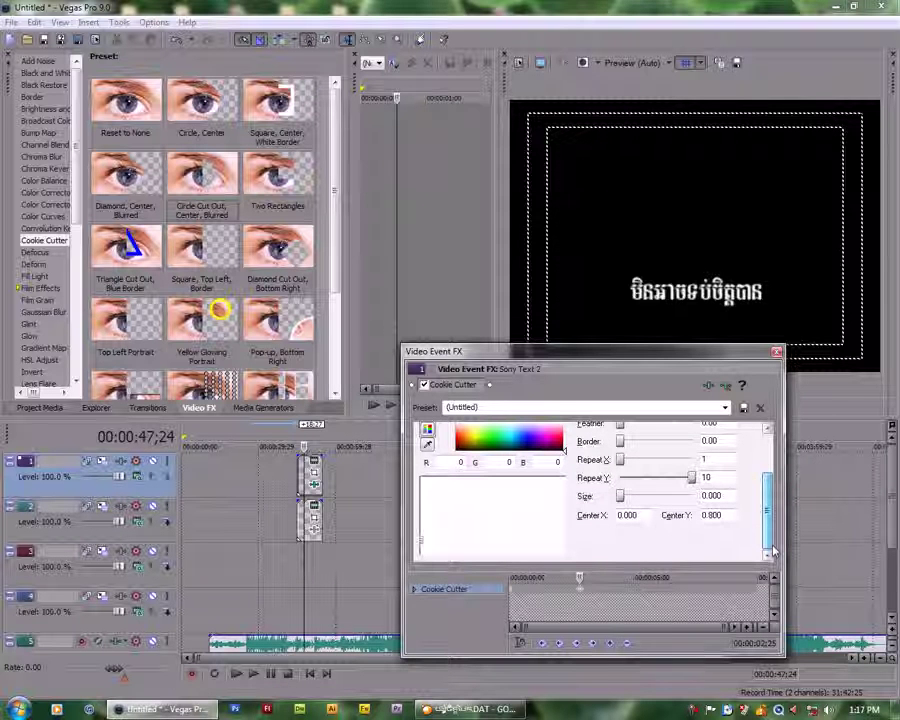
{"action": "left_click_drag", "start_coordinate": [578, 578], "coordinate": [515, 578]}
{"action": "left_click_drag", "start_coordinate": [580, 578], "coordinate": [503, 596]}
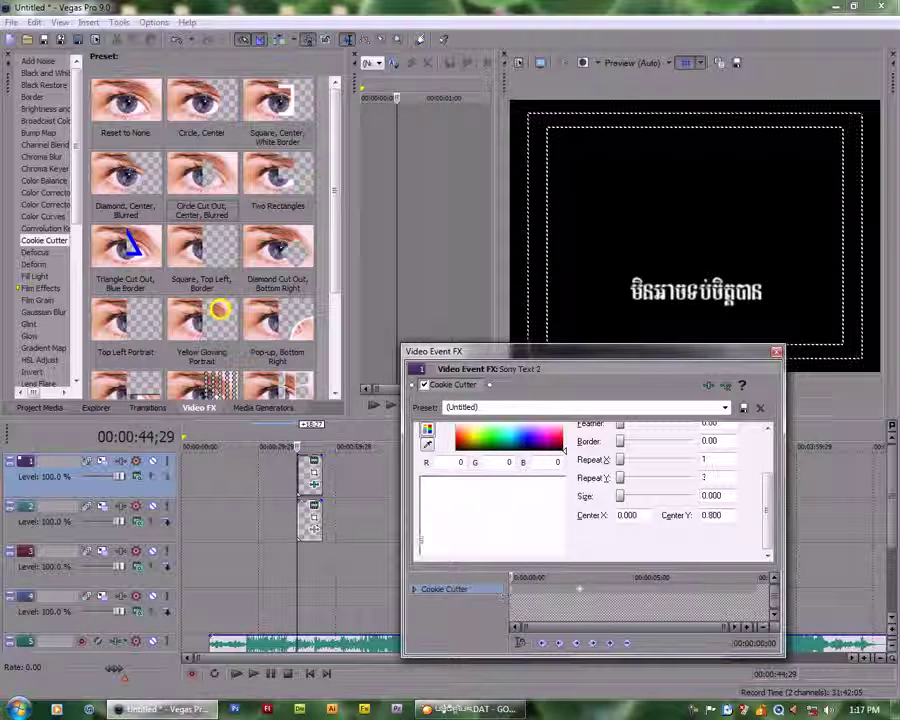
{"action": "left_click", "coordinate": [580, 590]}
{"action": "left_click", "coordinate": [578, 588]}
{"action": "left_click_drag", "start_coordinate": [574, 577], "coordinate": [511, 578]}
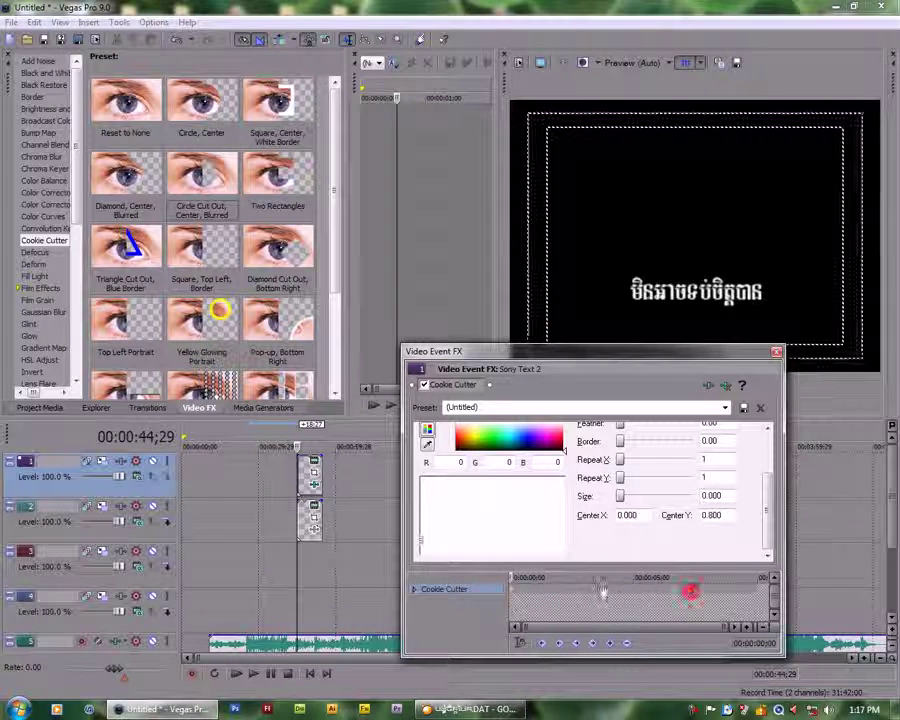
Step: Check the Repeat Y animation between the two keyframes and reset Repeat Y to 1 at the 00:00:03;23 keyframe
{"action": "left_click_drag", "start_coordinate": [767, 534], "coordinate": [773, 491]}
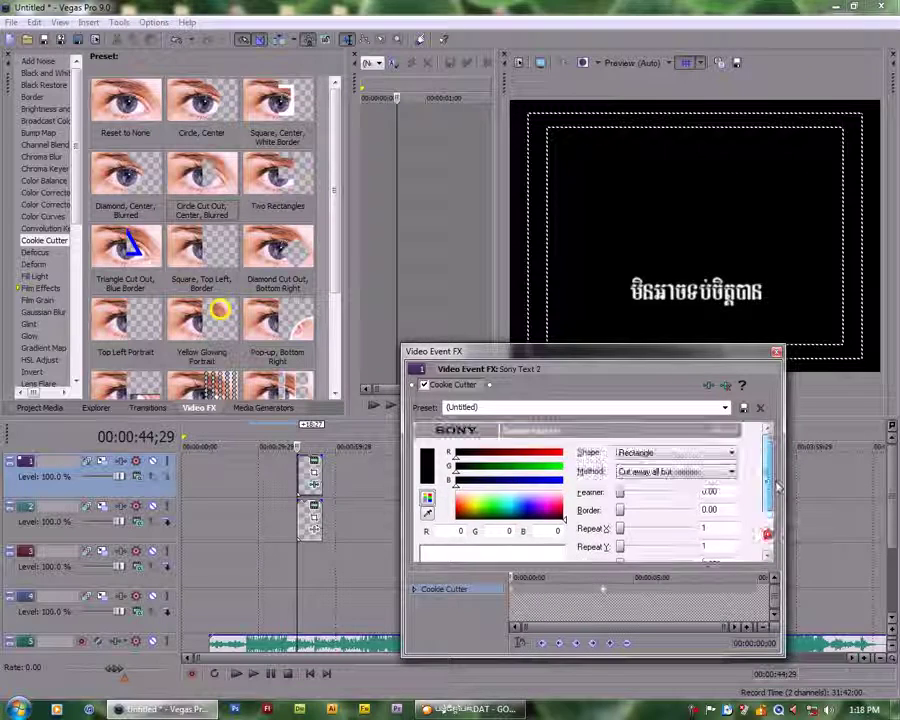
{"action": "scroll", "coordinate": [770, 535], "scroll_direction": "down", "scroll_amount": 3}
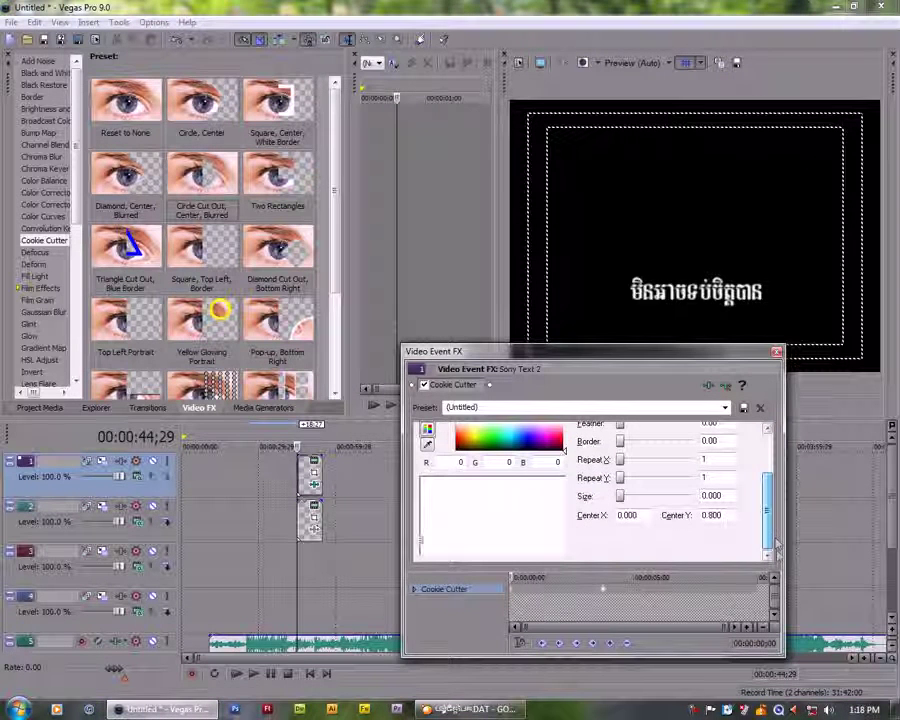
{"action": "left_click", "coordinate": [524, 590]}
{"action": "left_click", "coordinate": [524, 590]}
{"action": "left_click", "coordinate": [553, 591]}
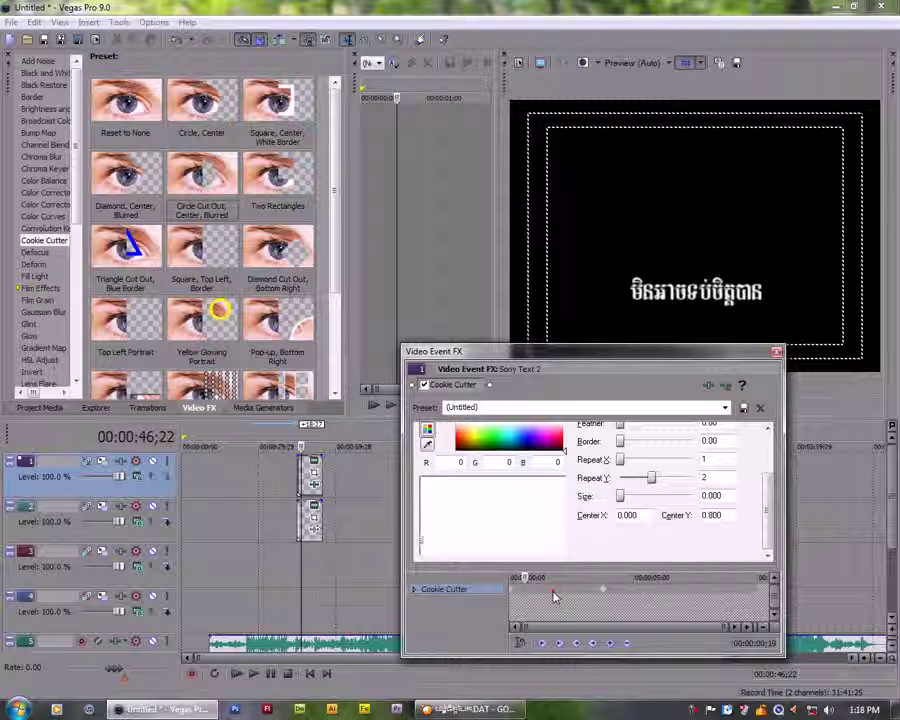
{"action": "left_click_drag", "start_coordinate": [578, 598], "coordinate": [605, 596]}
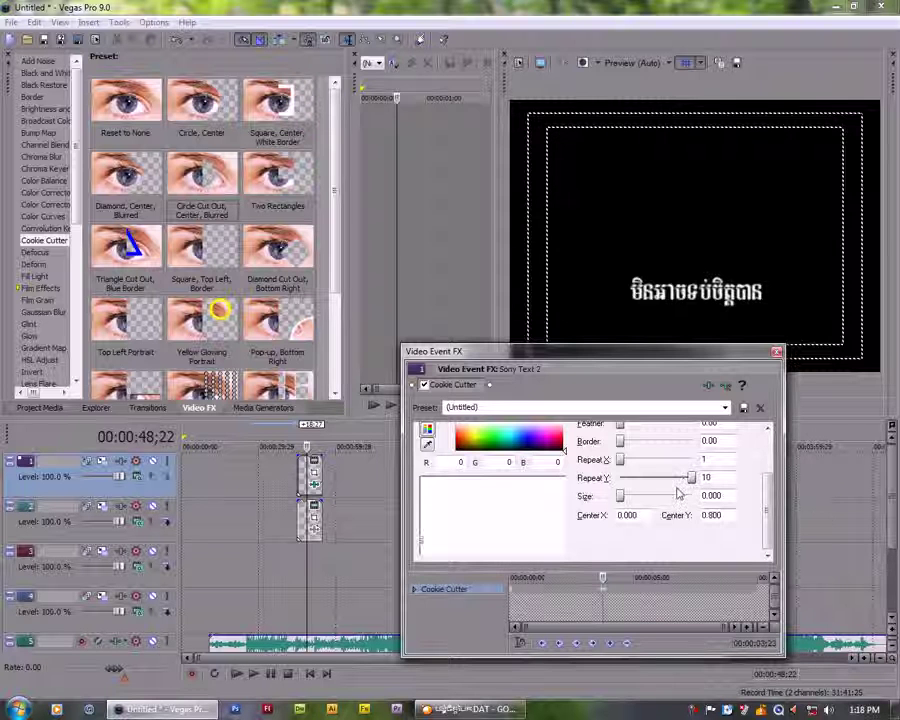
{"action": "left_click_drag", "start_coordinate": [692, 480], "coordinate": [620, 479]}
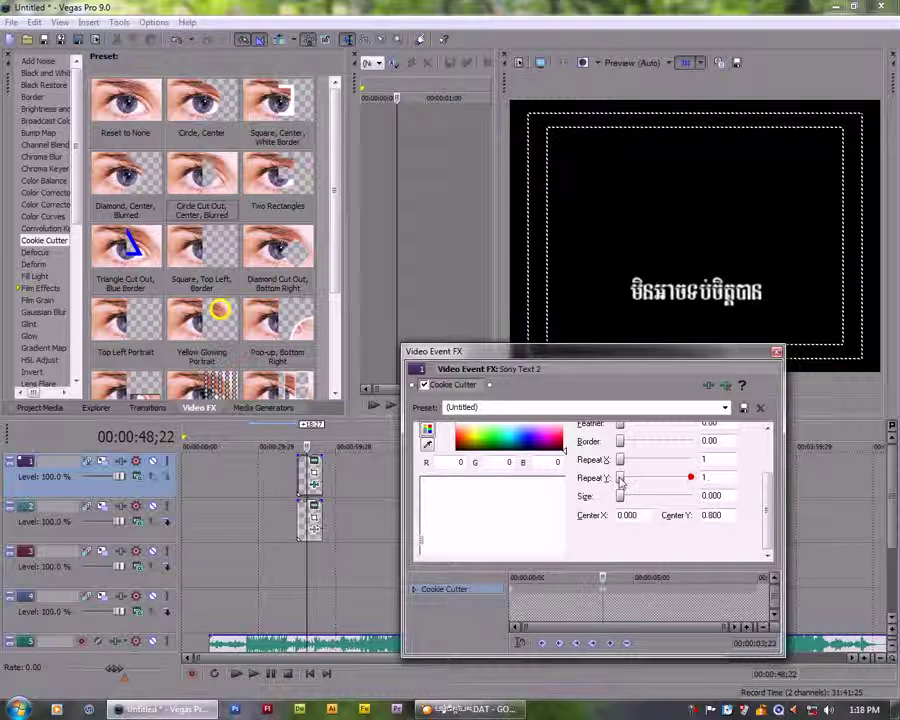
Step: Remove all effects from the track 1 text event and reapply the Cookie Cutter preset "Circle Cut Out, Center, Blurred"
{"action": "left_click_drag", "start_coordinate": [603, 578], "coordinate": [616, 594]}
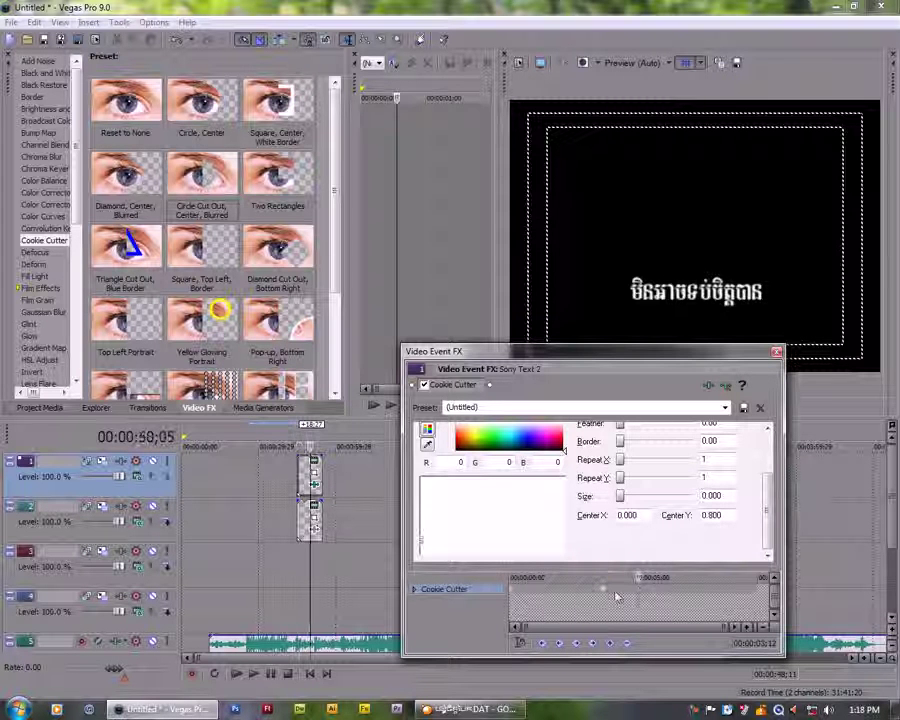
{"action": "left_click", "coordinate": [776, 352]}
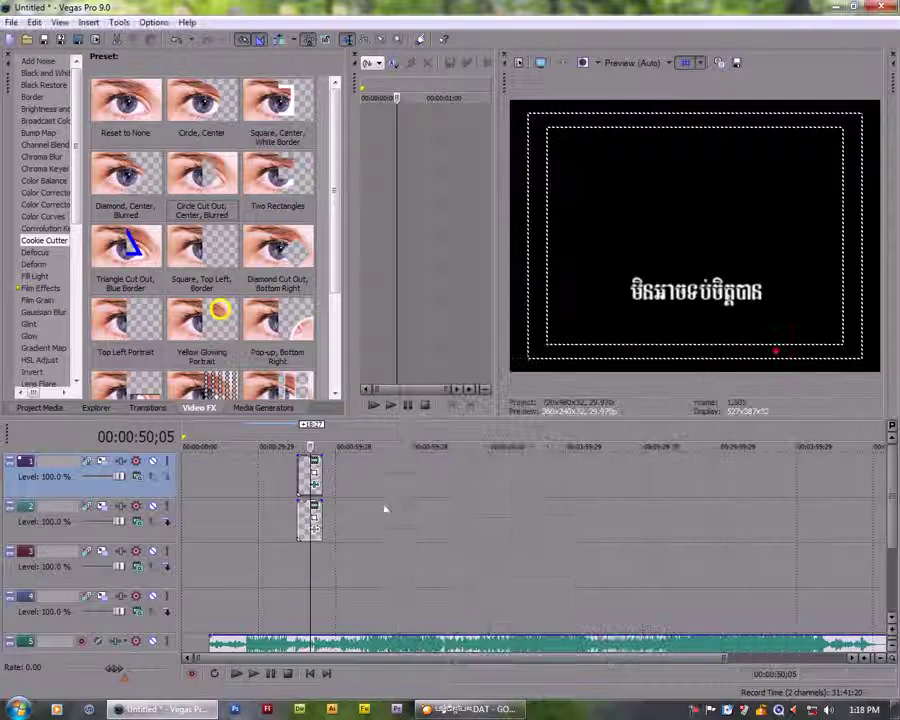
{"action": "right_click", "coordinate": [313, 491]}
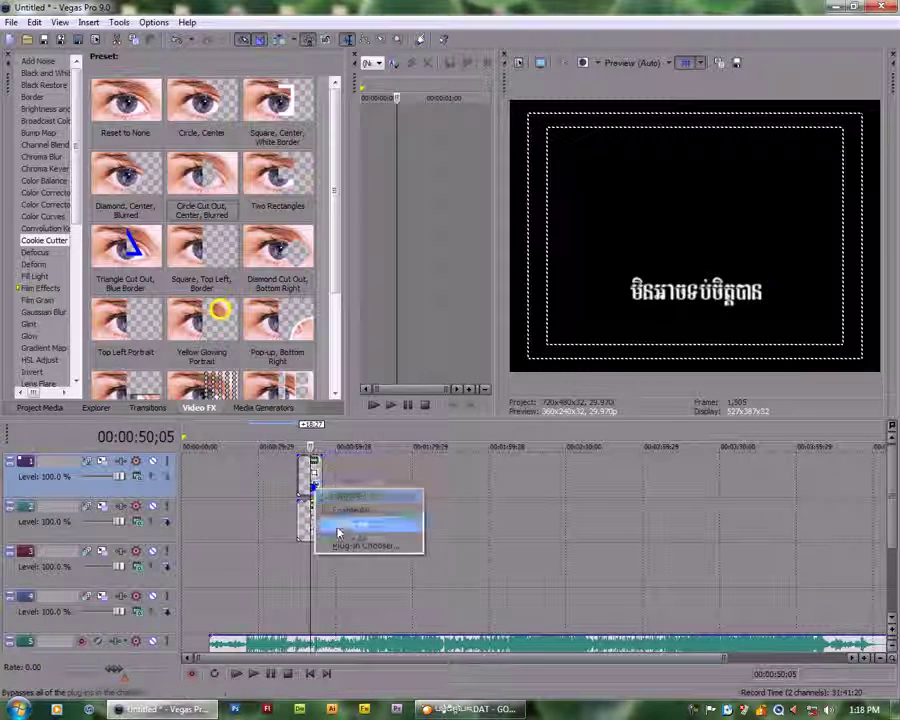
{"action": "left_click", "coordinate": [350, 510]}
{"action": "left_click_drag", "start_coordinate": [195, 178], "coordinate": [314, 490]}
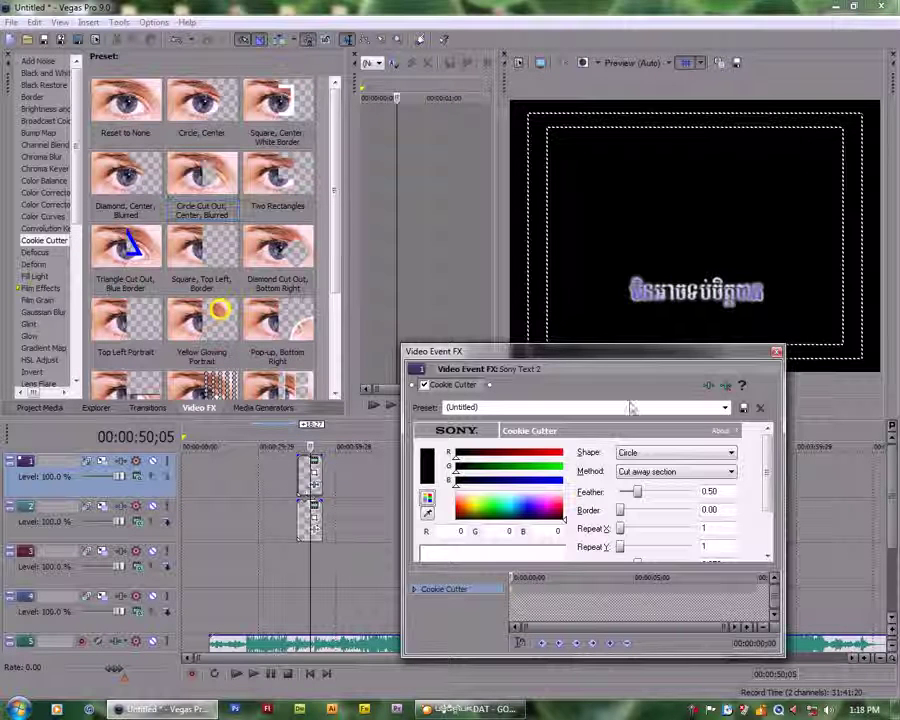
Step: Configure the reapplied Cookie Cutter with shape Rectangle, method "Cut away all but section" and feather 0.00
{"action": "left_click", "coordinate": [676, 452]}
{"action": "left_click", "coordinate": [705, 478]}
{"action": "left_click", "coordinate": [706, 472]}
{"action": "left_click", "coordinate": [676, 487]}
{"action": "left_click_drag", "start_coordinate": [635, 491], "coordinate": [584, 500]}
Step: Position the cutter rectangle at Center X 0.000 and Center Y 0.800, and set its size to 0.000
{"action": "left_click_drag", "start_coordinate": [767, 489], "coordinate": [768, 516]}
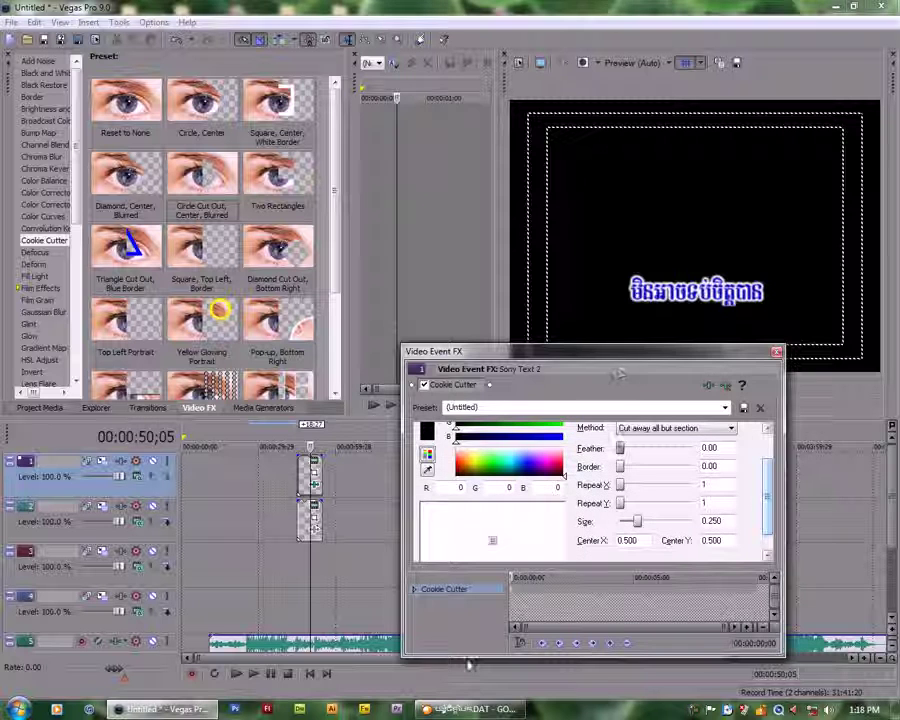
{"action": "double_click", "coordinate": [640, 540]}
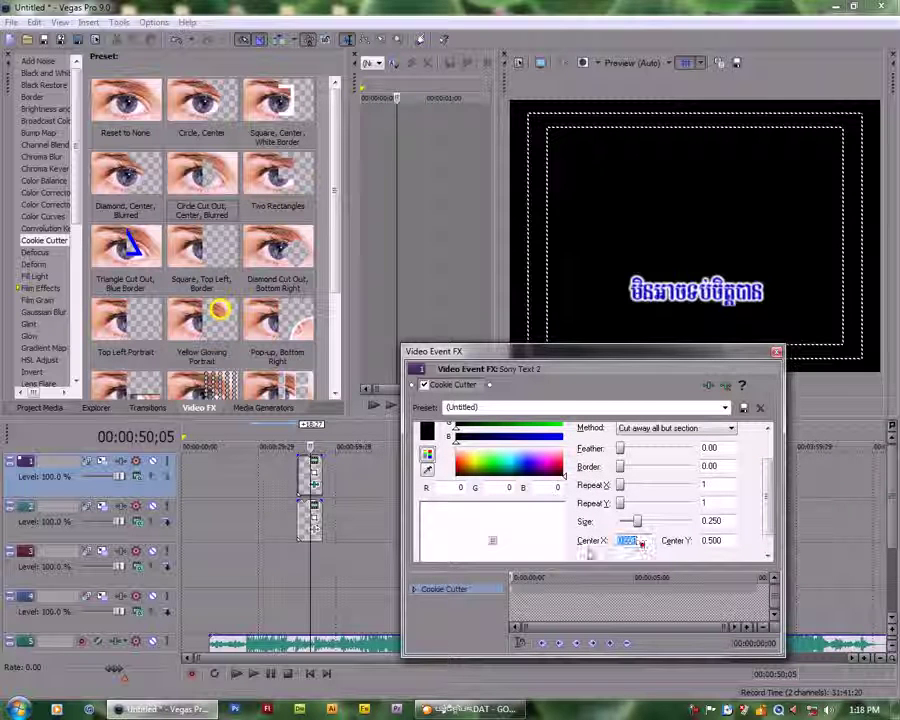
{"action": "type", "text": "0"}
{"action": "key", "text": "Return"}
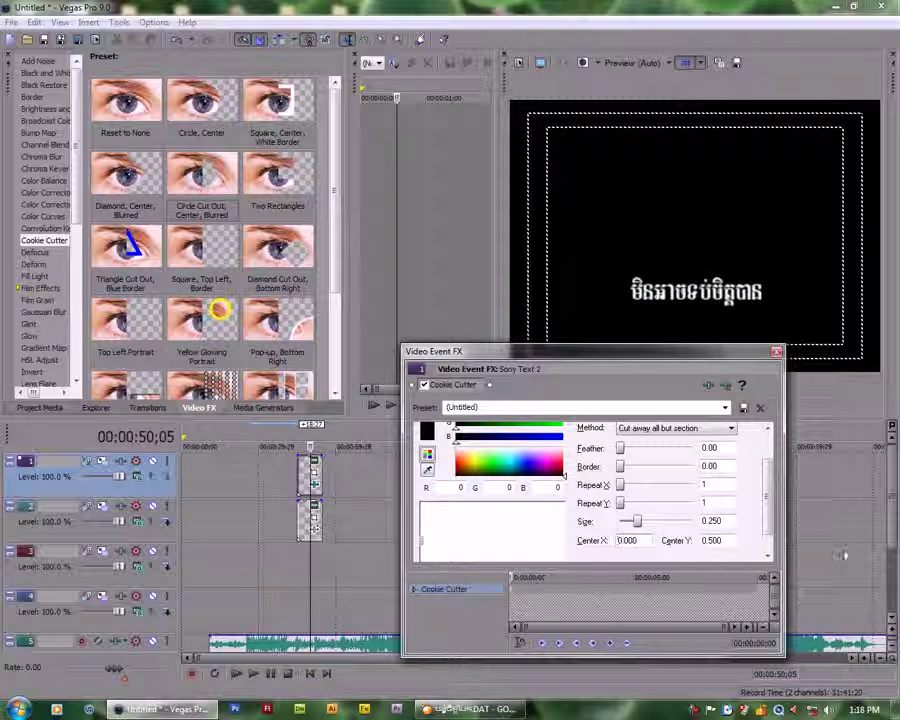
{"action": "left_click", "coordinate": [721, 541]}
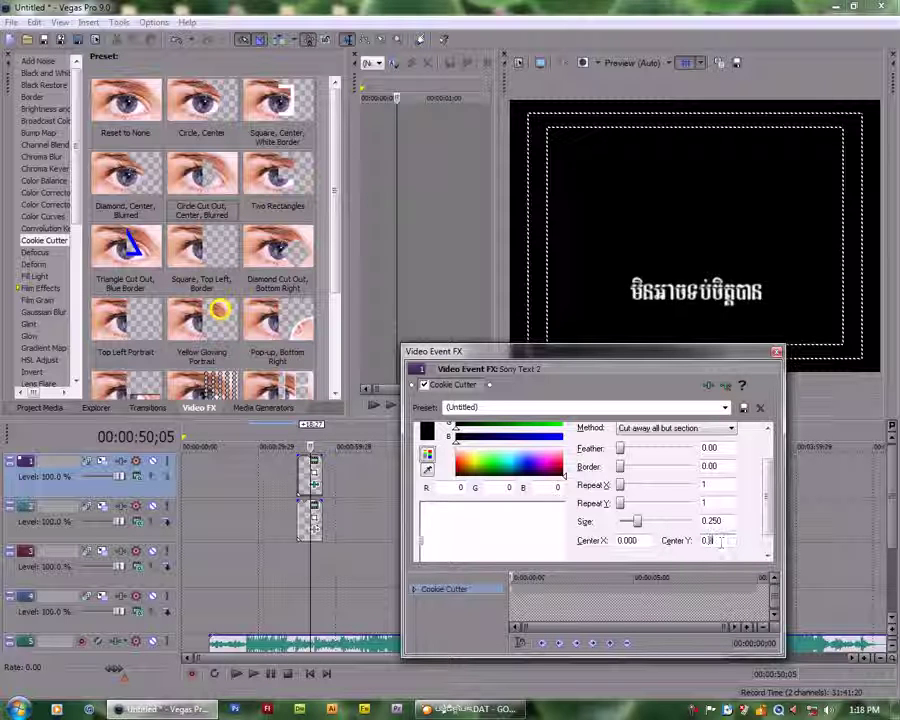
{"action": "type", "text": "0.800"}
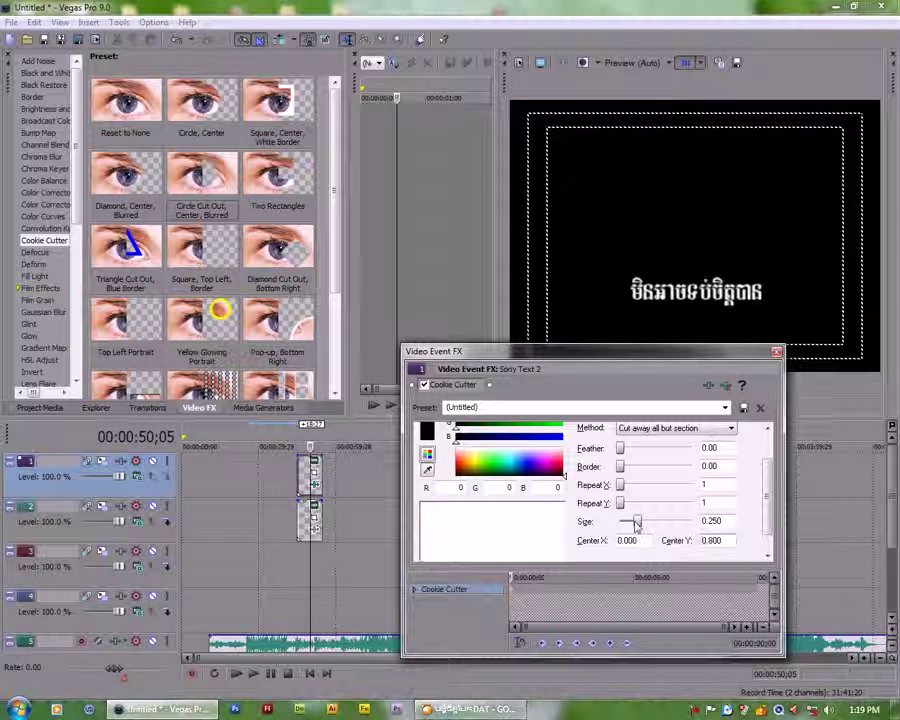
{"action": "left_click_drag", "start_coordinate": [638, 525], "coordinate": [604, 528]}
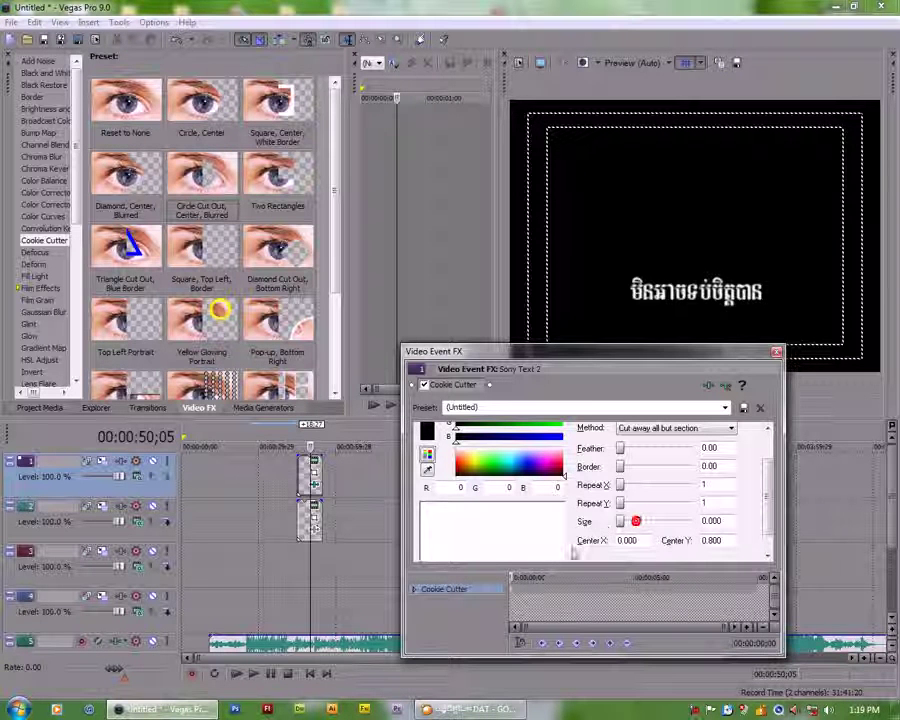
Step: Add a Cookie Cutter keyframe with size 1.000 and shift it past the 5-second mark, then close the effect settings
{"action": "left_click", "coordinate": [537, 597]}
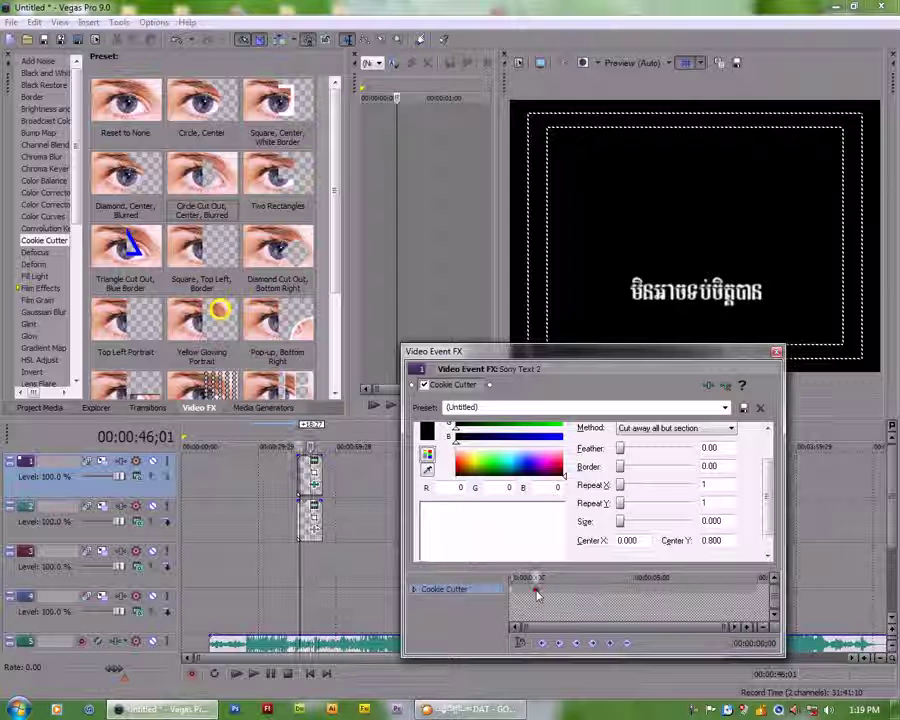
{"action": "left_click_drag", "start_coordinate": [628, 521], "coordinate": [704, 526]}
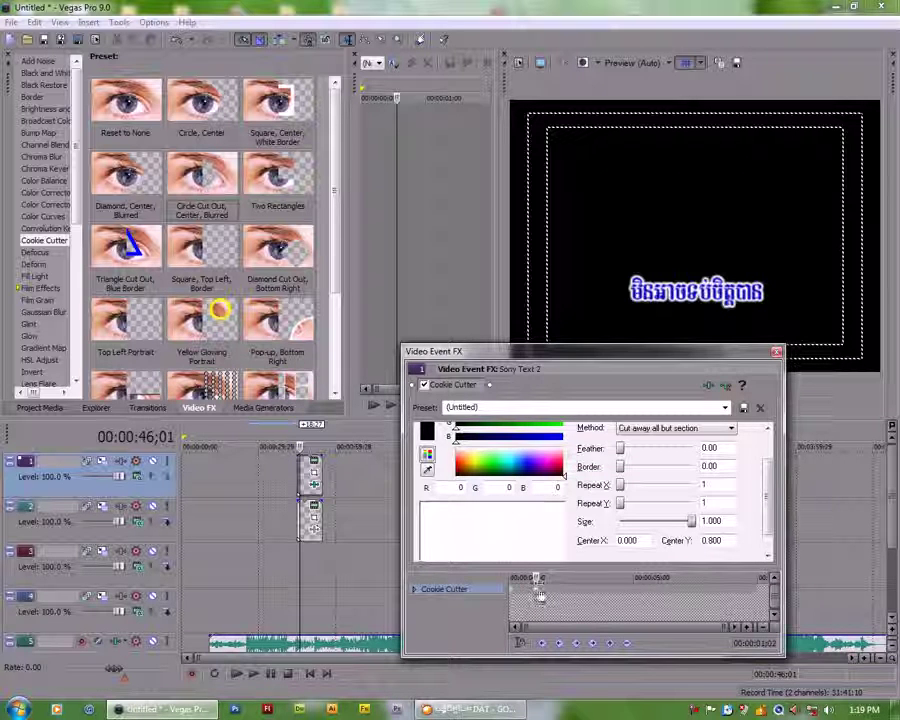
{"action": "left_click_drag", "start_coordinate": [540, 594], "coordinate": [621, 592]}
{"action": "left_click_drag", "start_coordinate": [531, 576], "coordinate": [482, 578]}
{"action": "left_click", "coordinate": [777, 354]}
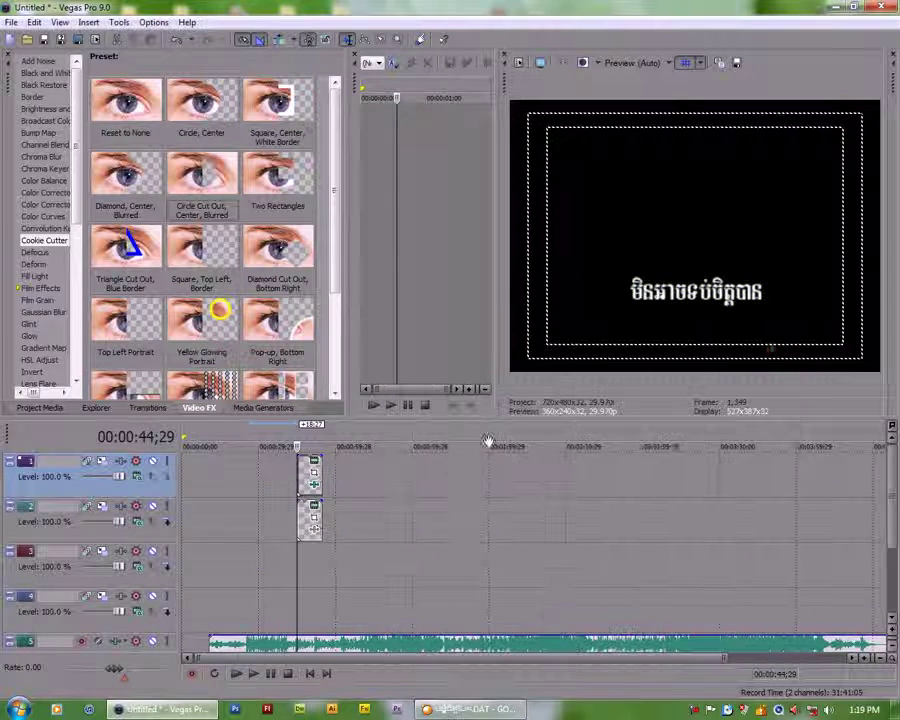
Step: Play the text events from 00:00:44;29 to preview the colour reveal
{"action": "left_click", "coordinate": [298, 487]}
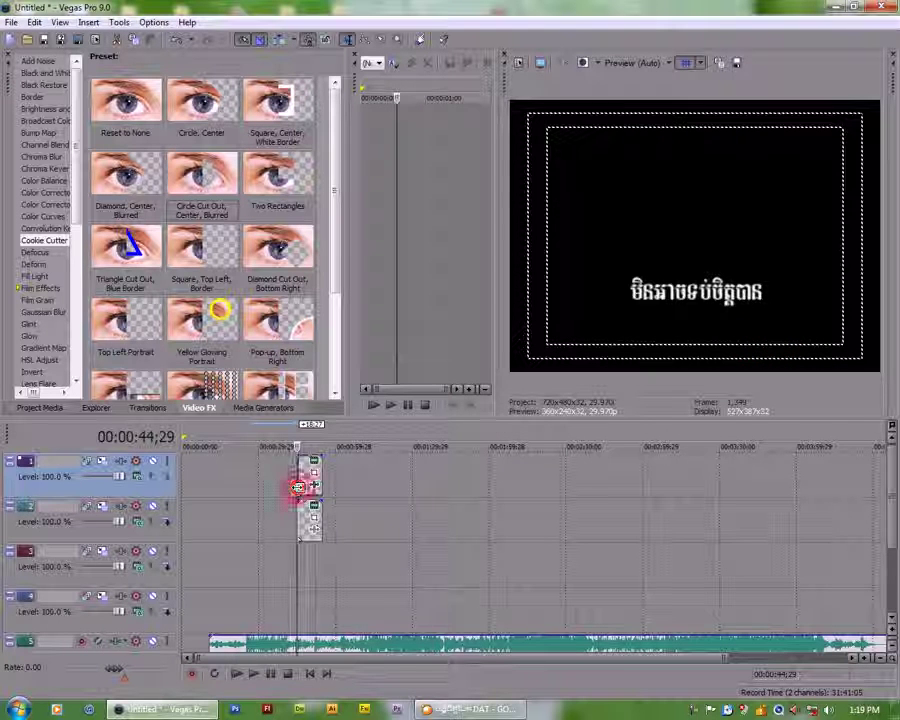
{"action": "key", "text": "space"}
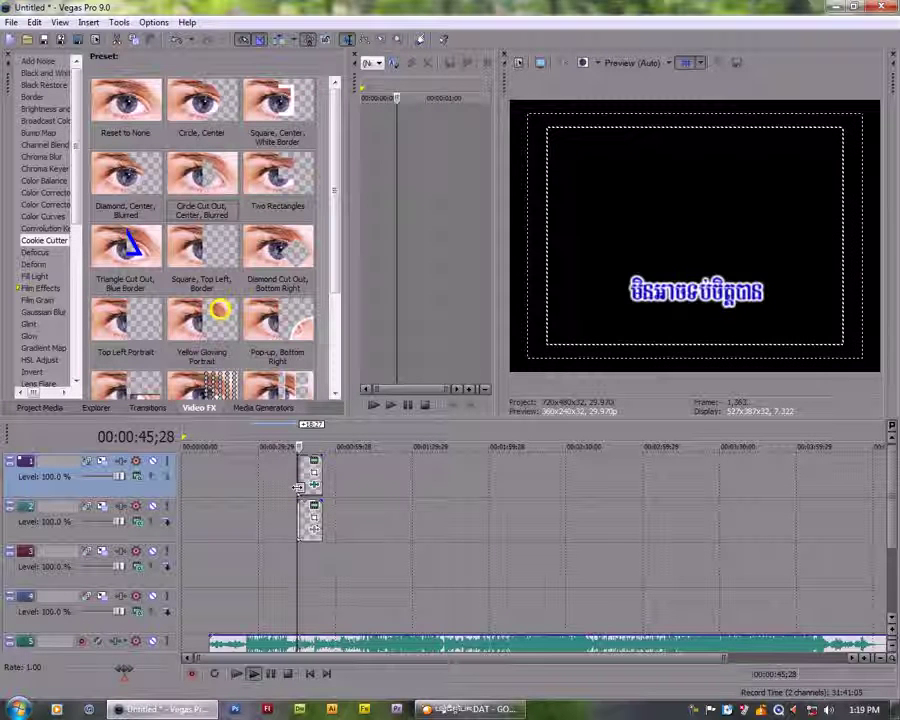
{"action": "key", "text": "space"}
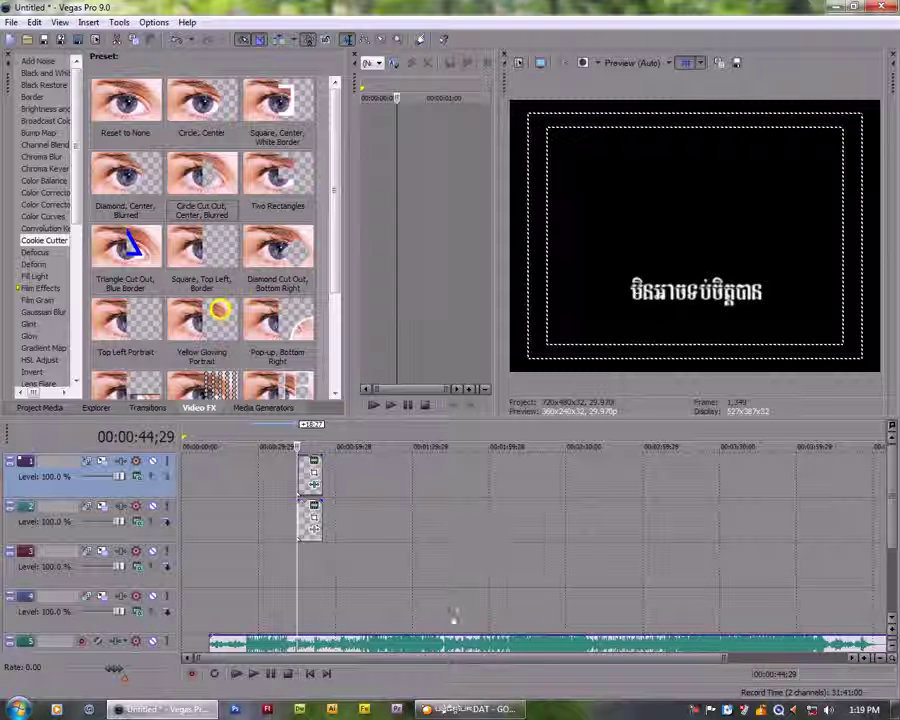
Step: Delete the audio event on track 5 and replay the colour reveal from 00:00:44;29
{"action": "left_click", "coordinate": [457, 646]}
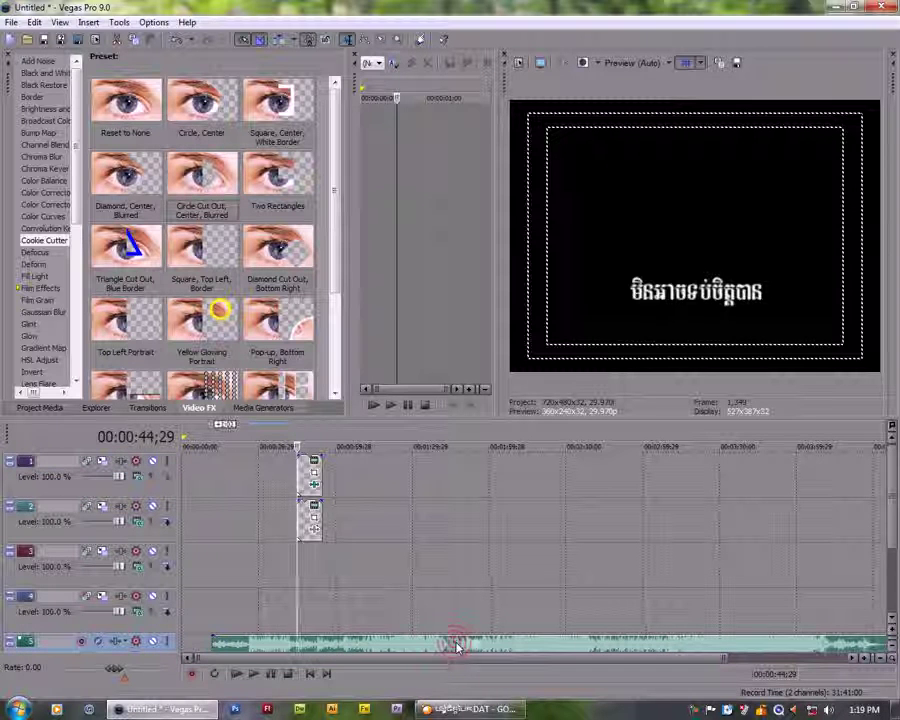
{"action": "key", "text": "Delete"}
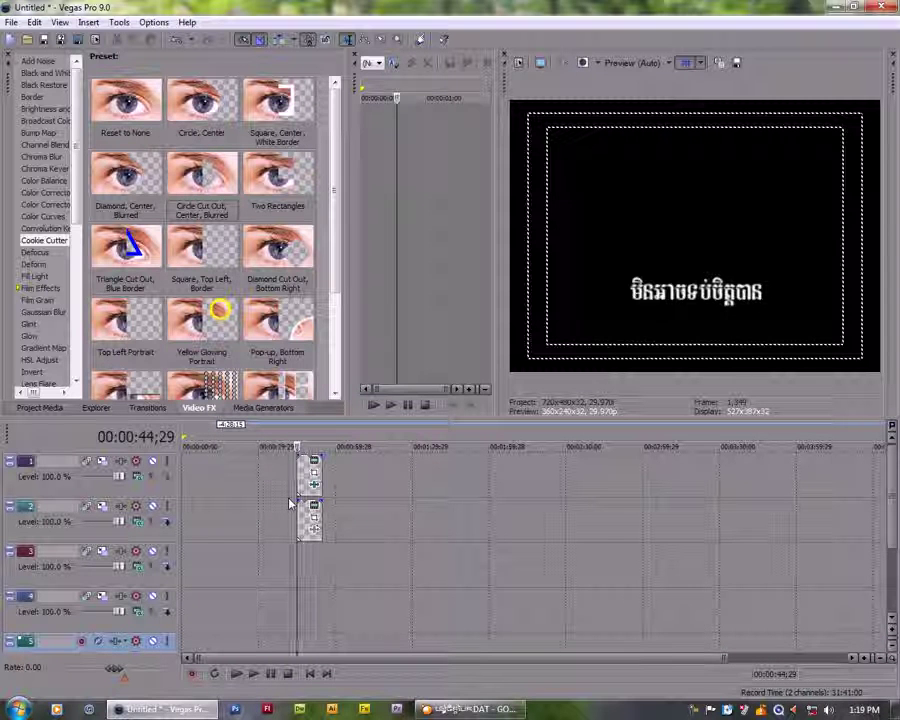
{"action": "key", "text": "space"}
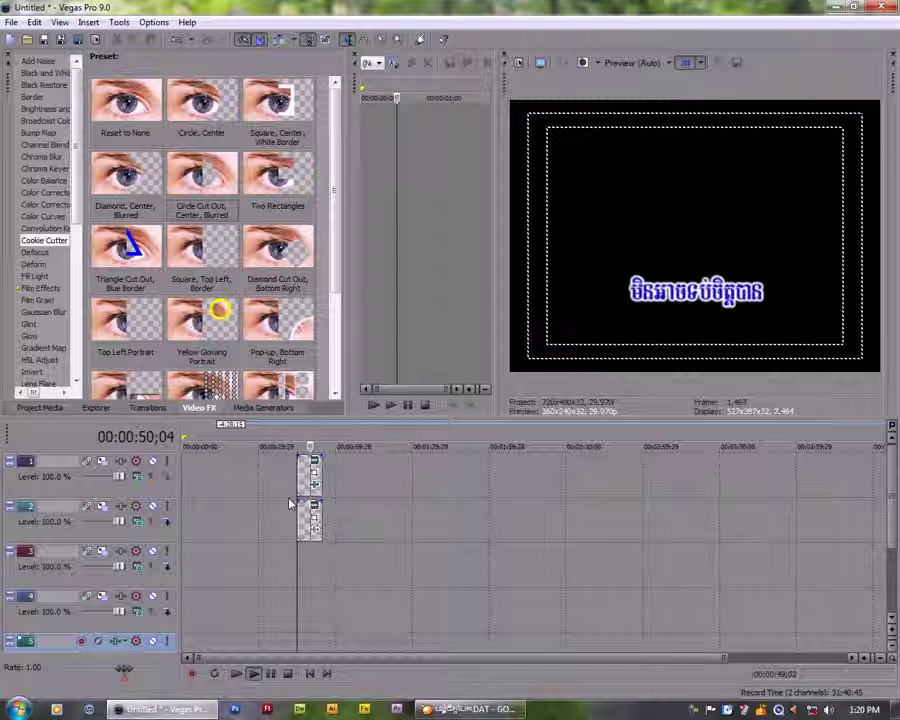
{"action": "key", "text": "space"}
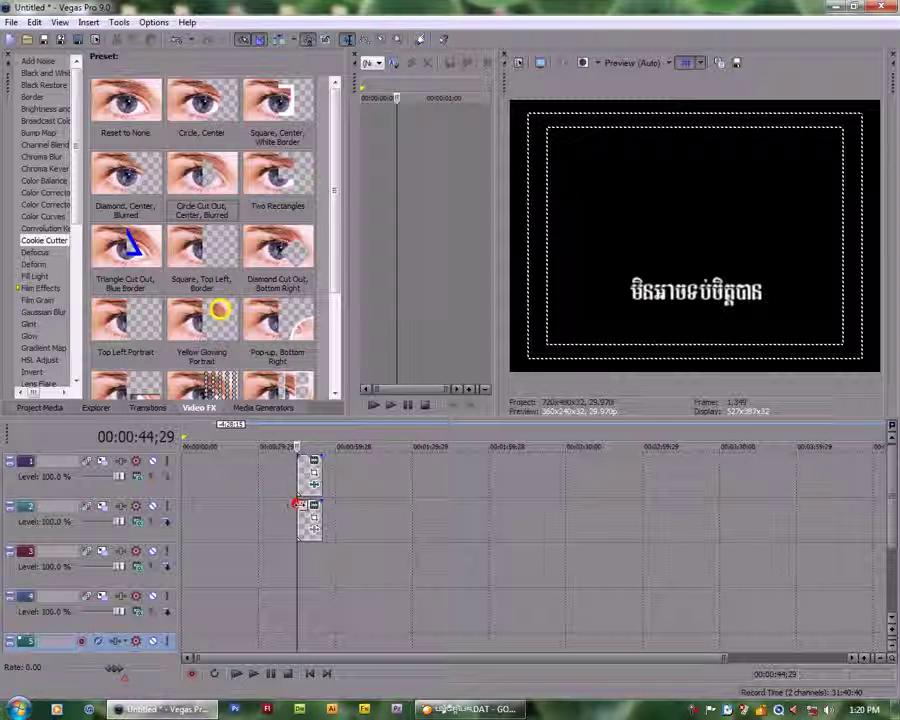
Step: Reopen the Cookie Cutter settings of the upper text event and move its second keyframe earlier, to just before the 5-second mark
{"action": "left_click", "coordinate": [314, 485]}
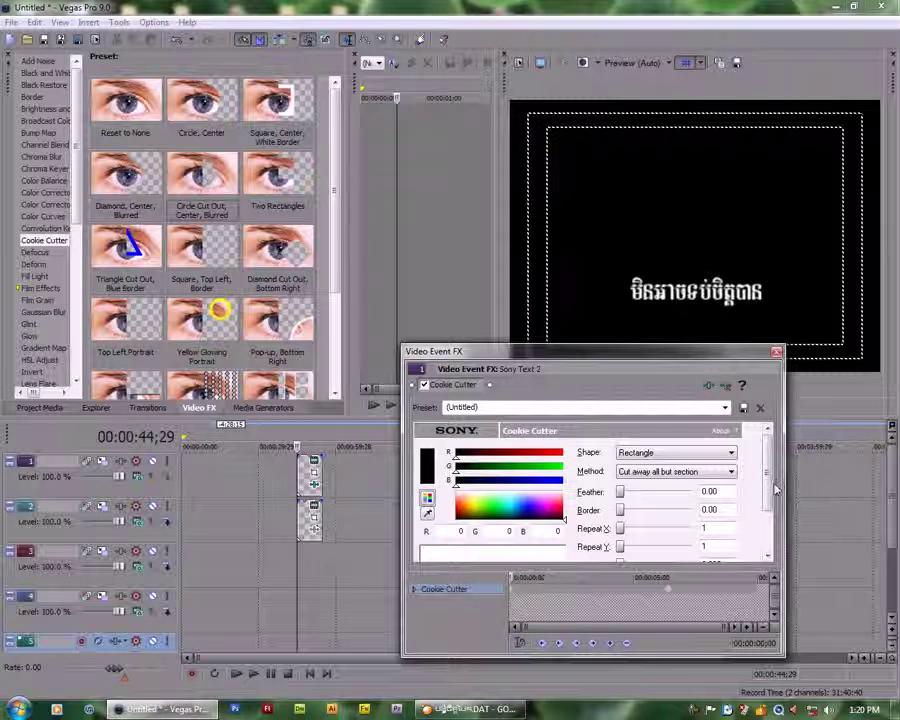
{"action": "left_click_drag", "start_coordinate": [771, 486], "coordinate": [768, 548]}
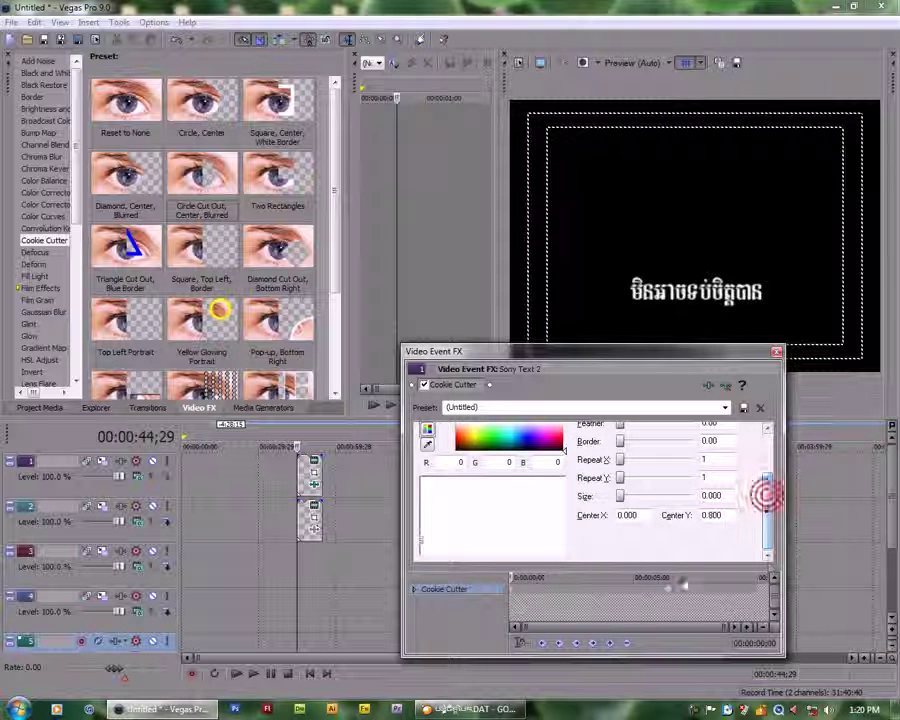
{"action": "left_click", "coordinate": [665, 593]}
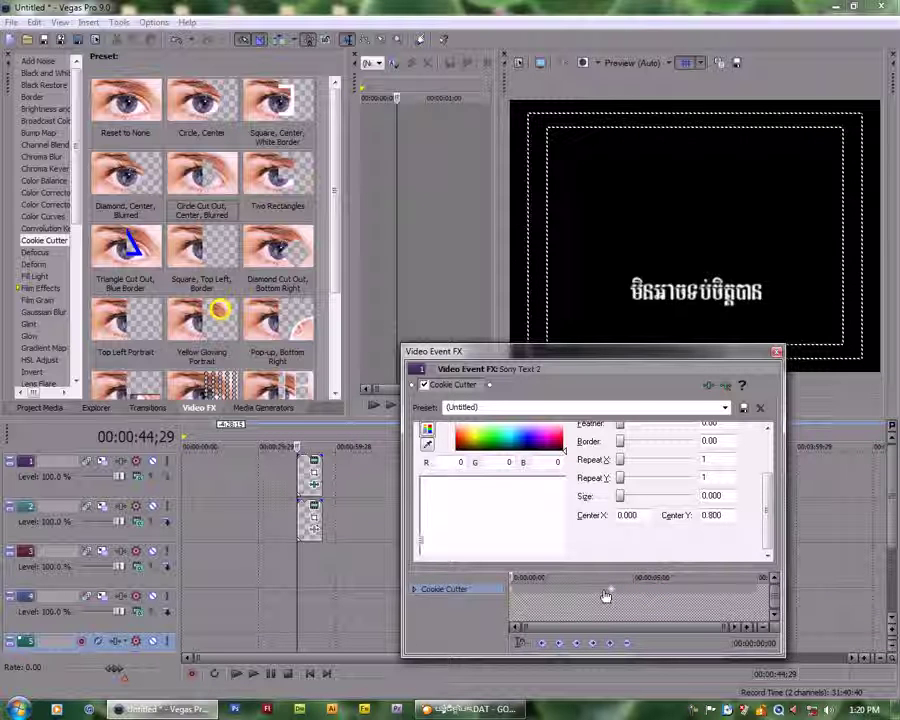
Step: Play the text events from 00:00:44;29 to preview the faster colour reveal, closing the effect settings and stopping playback
{"action": "left_click", "coordinate": [297, 518]}
{"action": "key", "text": "space"}
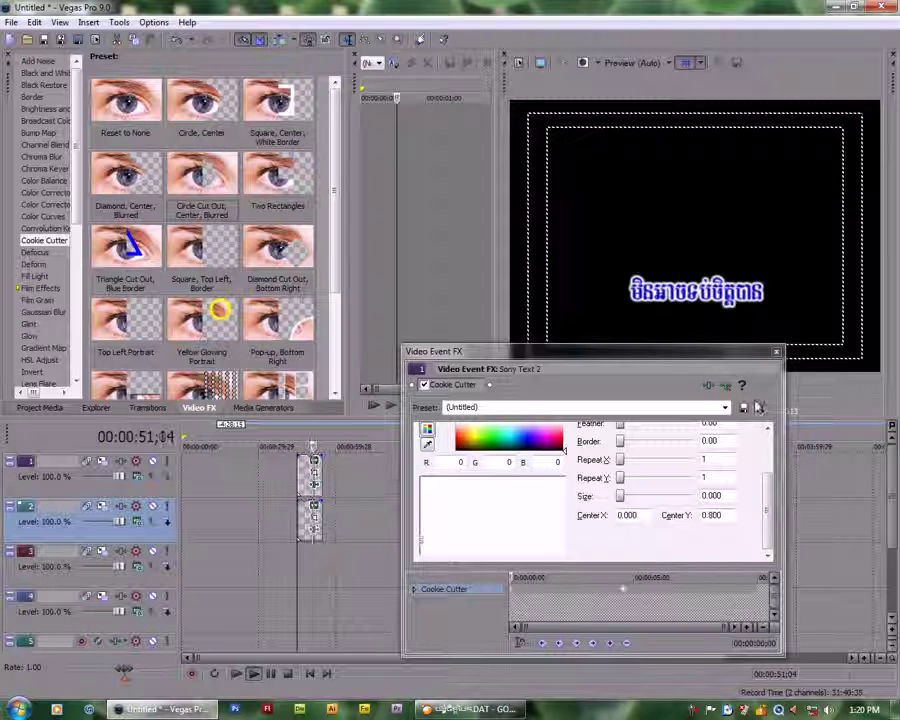
{"action": "left_click", "coordinate": [776, 352]}
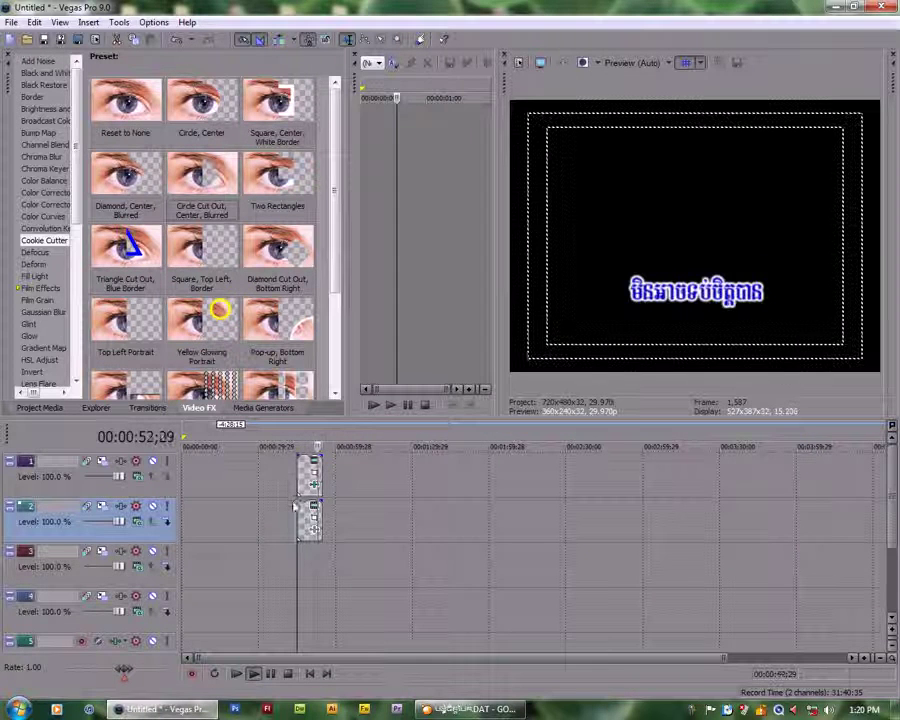
{"action": "key", "text": "space"}
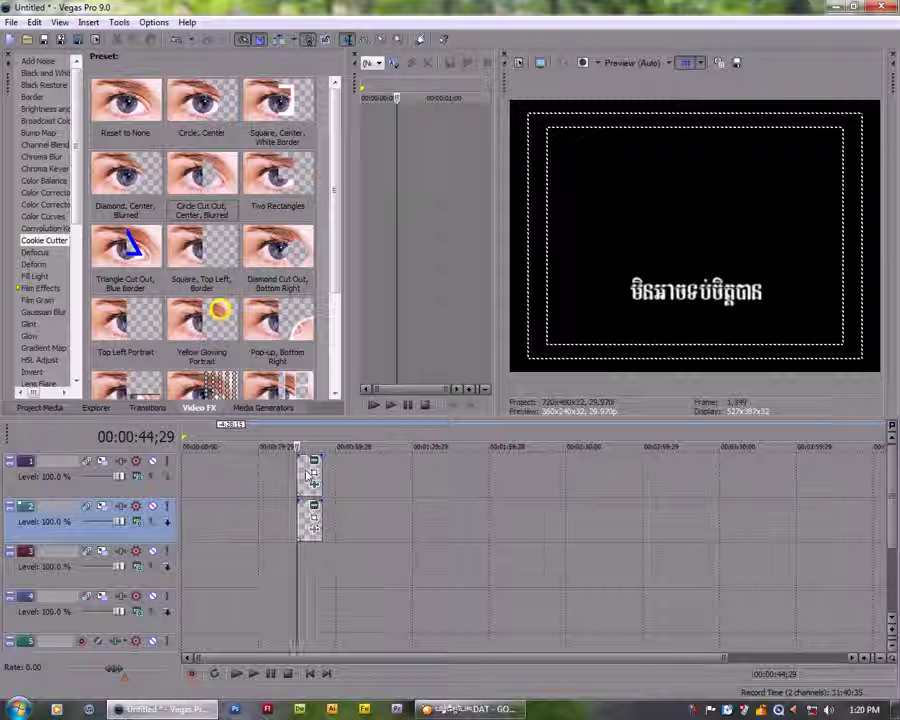
Step: Place the timeline cursor at the end of the text events, at 00:00:54;29, and bring up the project file commands
{"action": "left_click", "coordinate": [324, 556]}
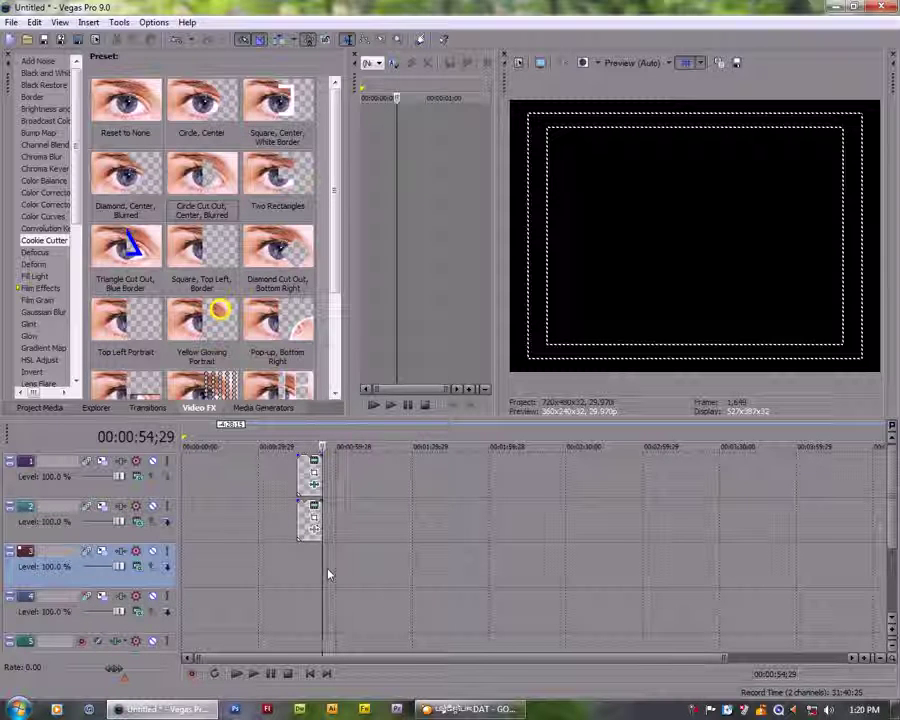
{"action": "left_click", "coordinate": [9, 23]}
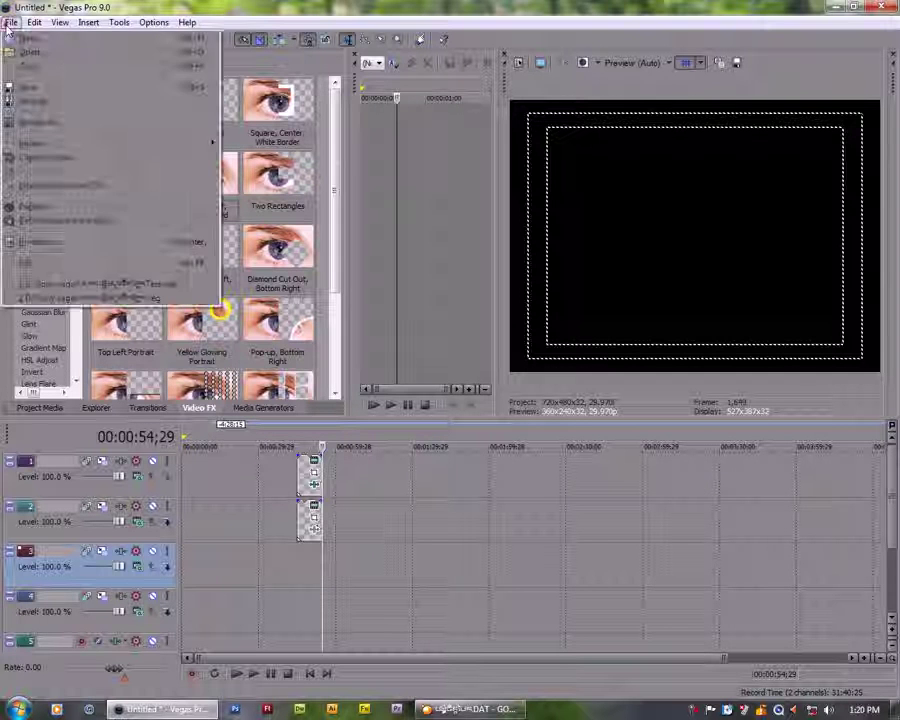